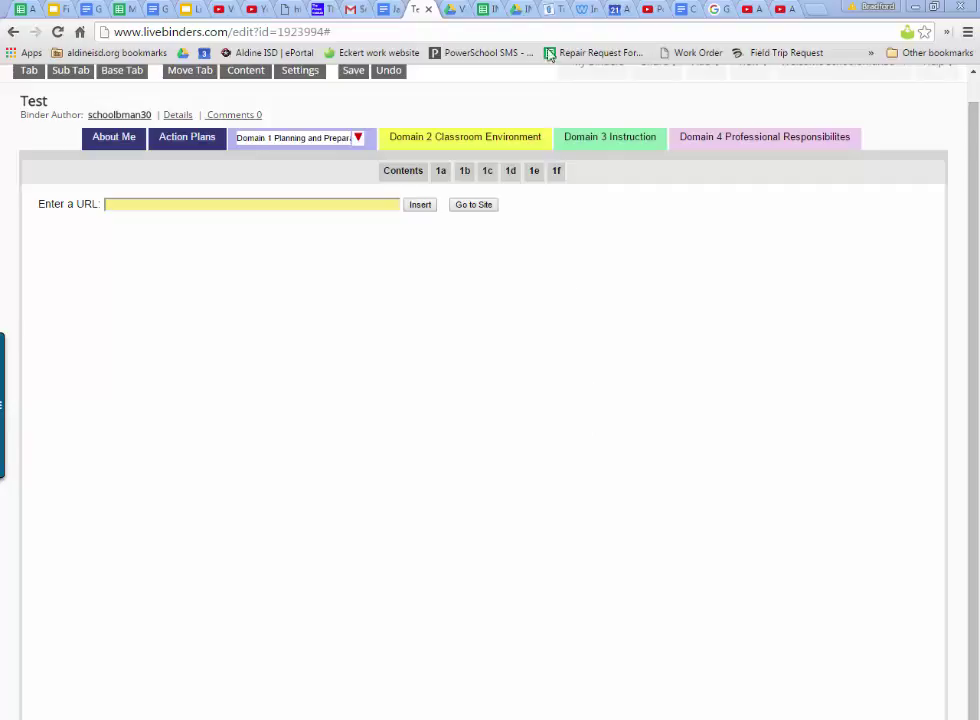
left_click(518, 11)
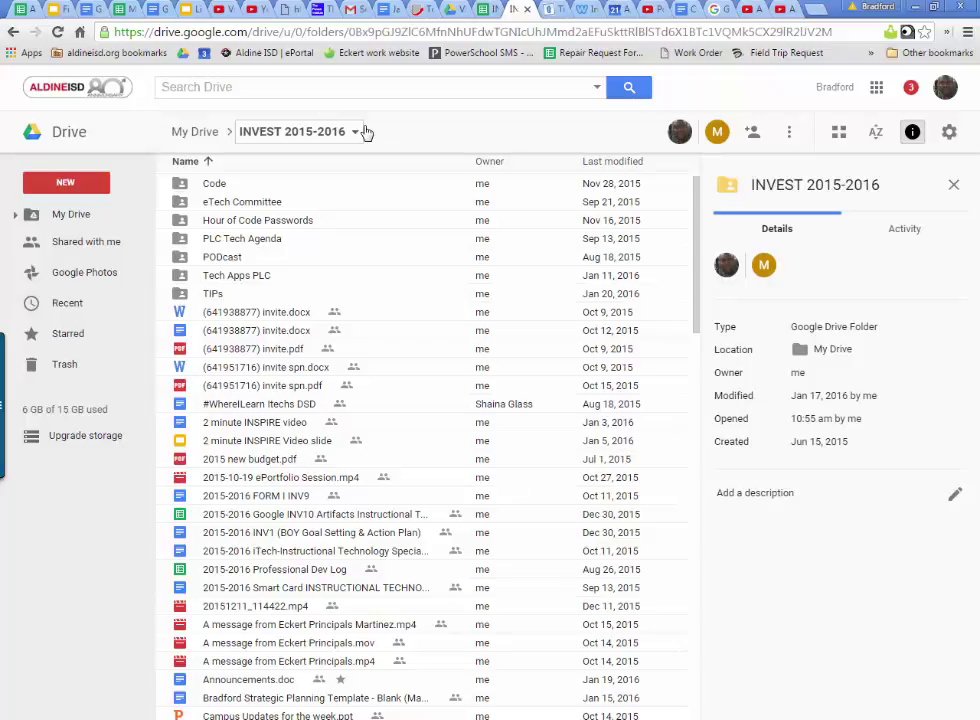
left_click(422, 12)
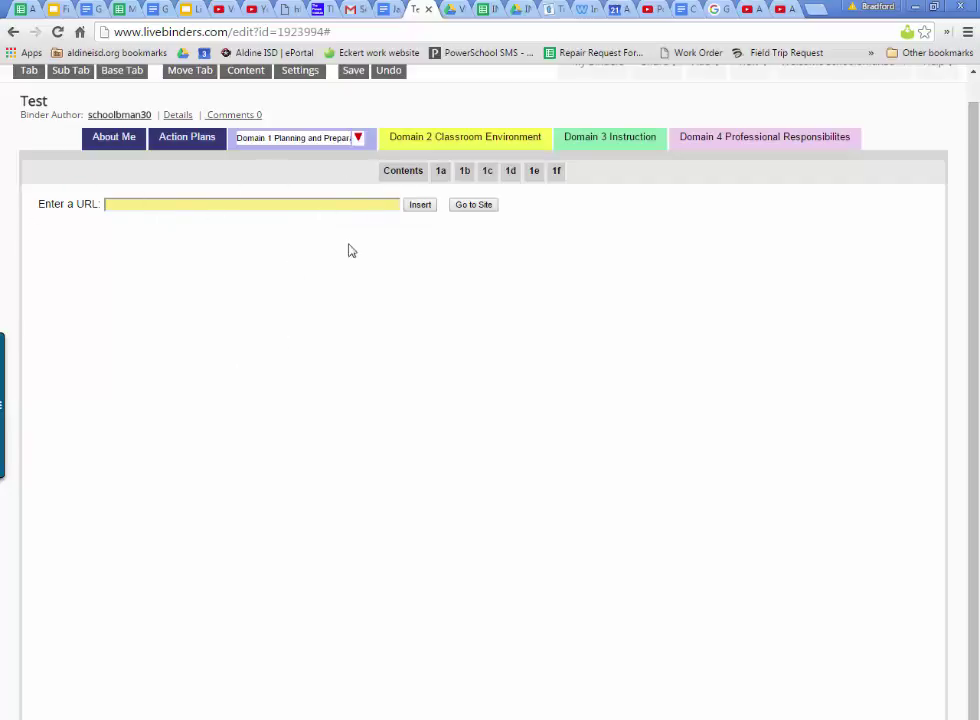
left_click(422, 141)
left_click(353, 147)
Switch to the INV8 professional development log, close its sharing dialog, and log "test document" with 8 INVEST hours in row 13.
left_click(489, 15)
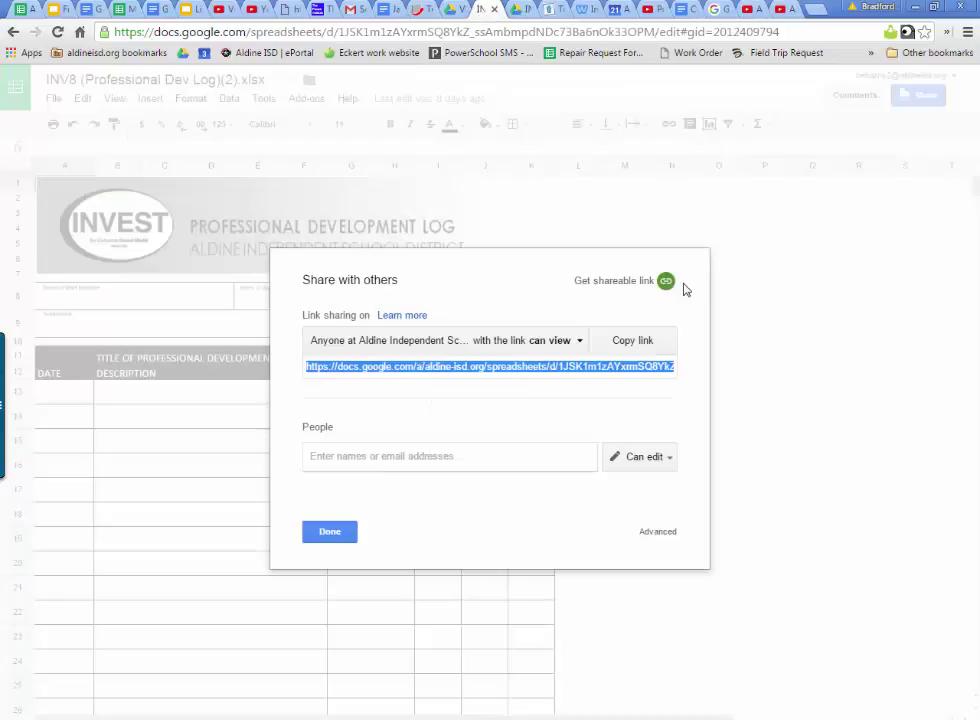
left_click(330, 533)
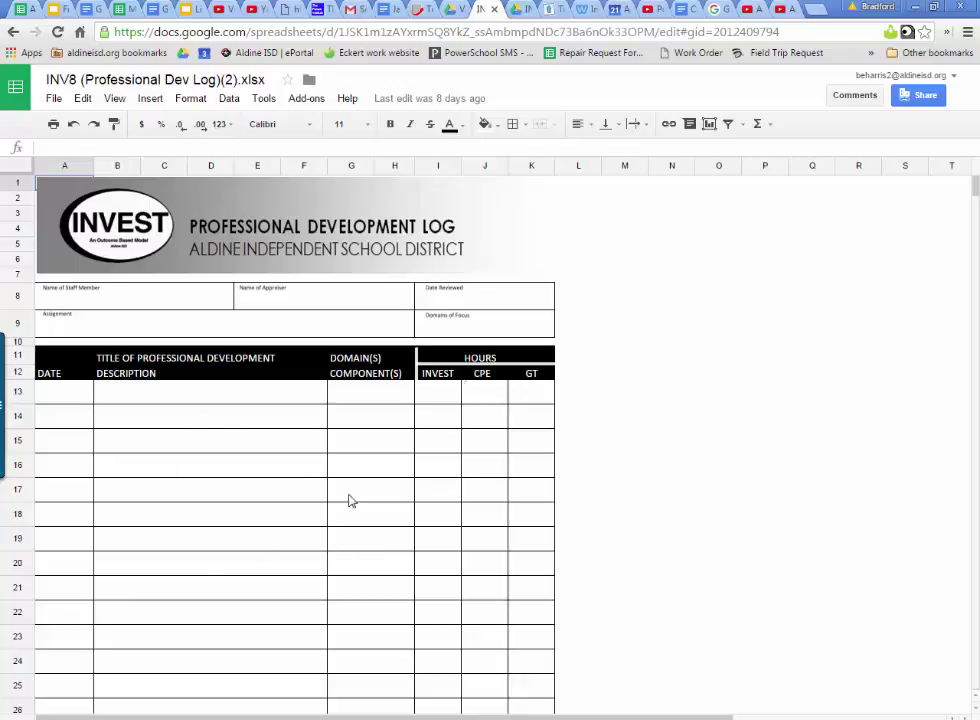
left_click(205, 397)
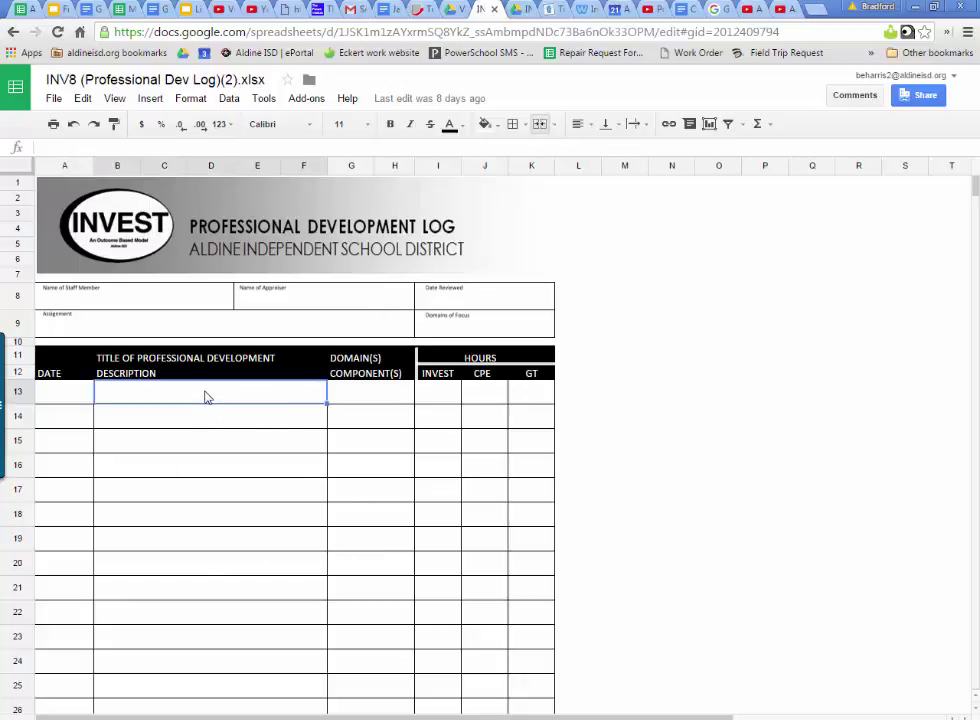
type("tests")
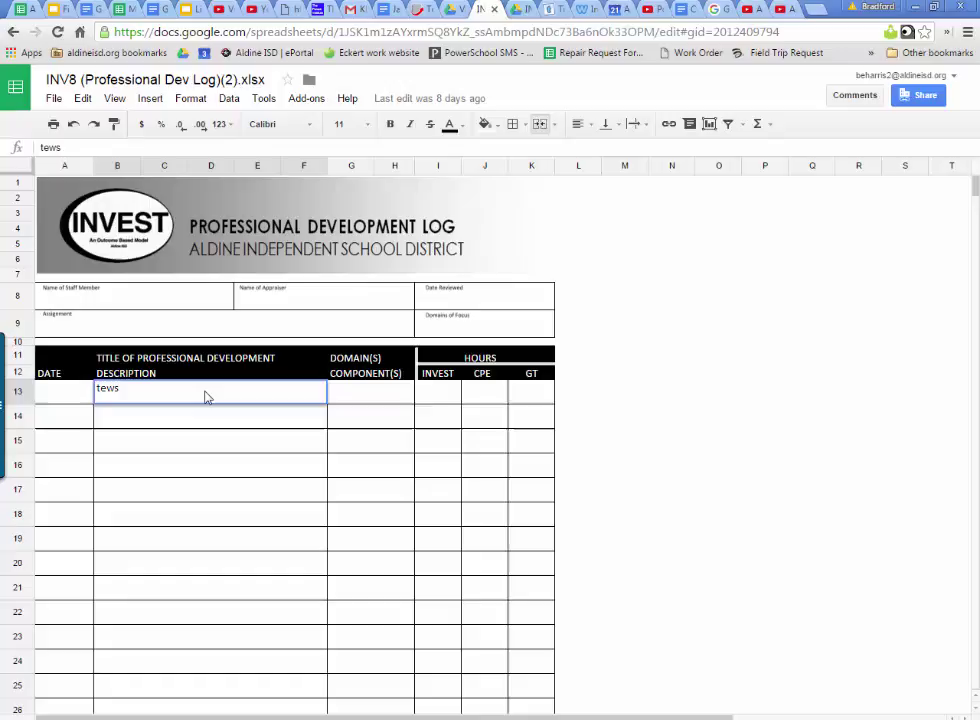
key("BackSpace")
key("BackSpace")
type("t ")
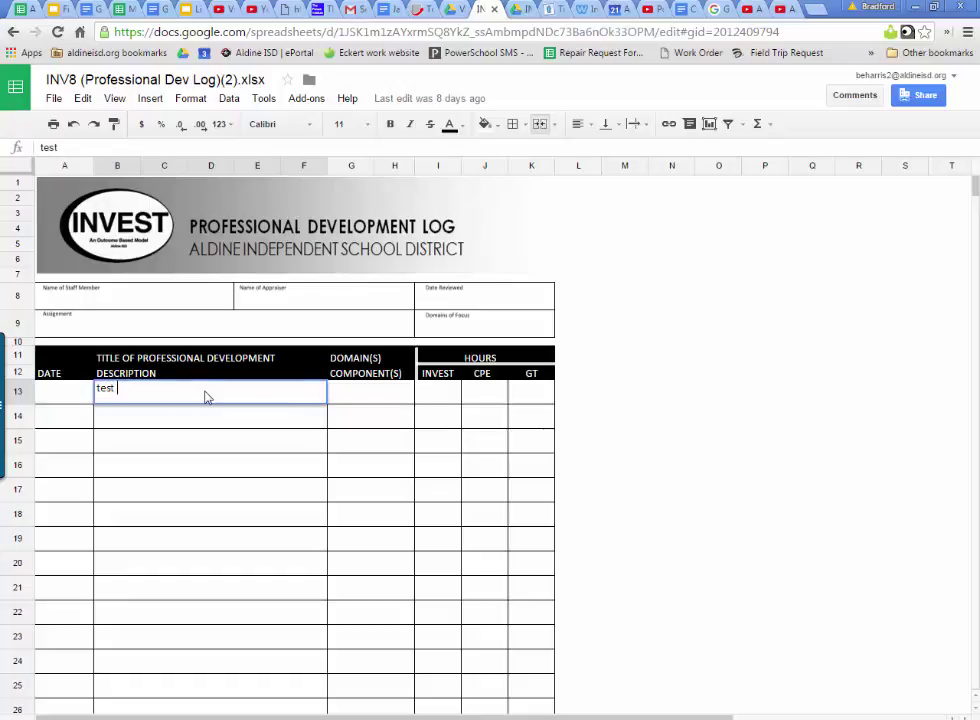
type("document")
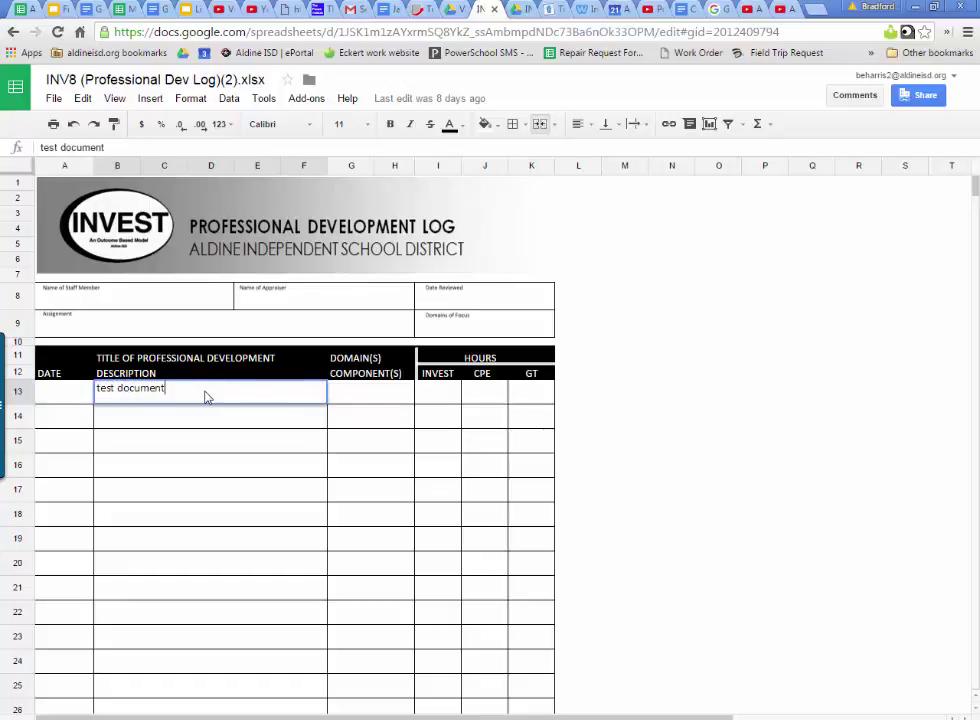
left_click(437, 402)
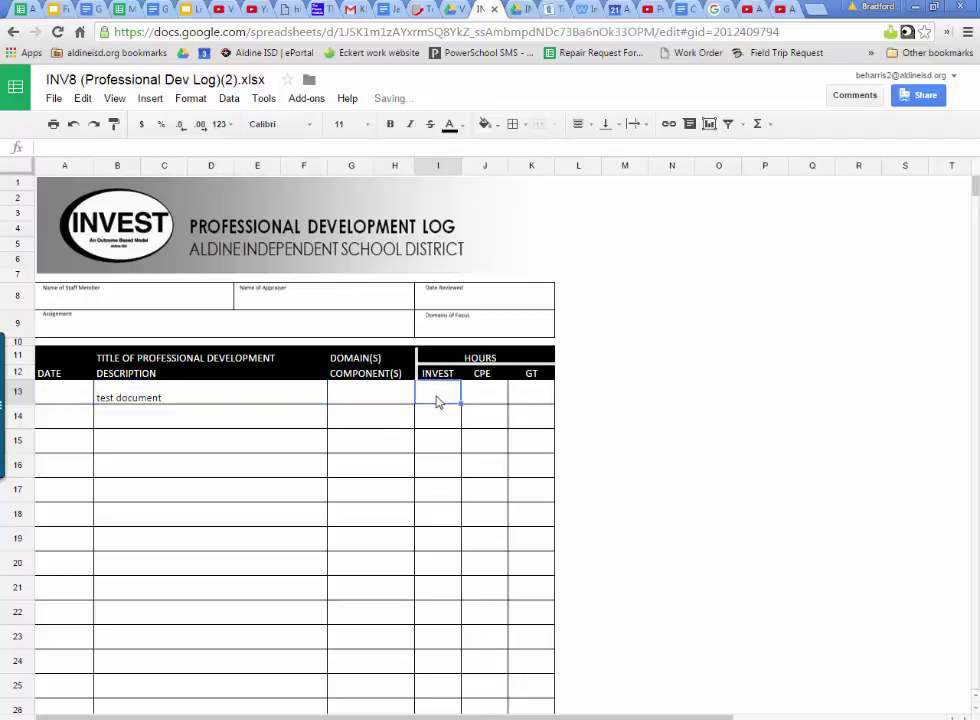
type("8")
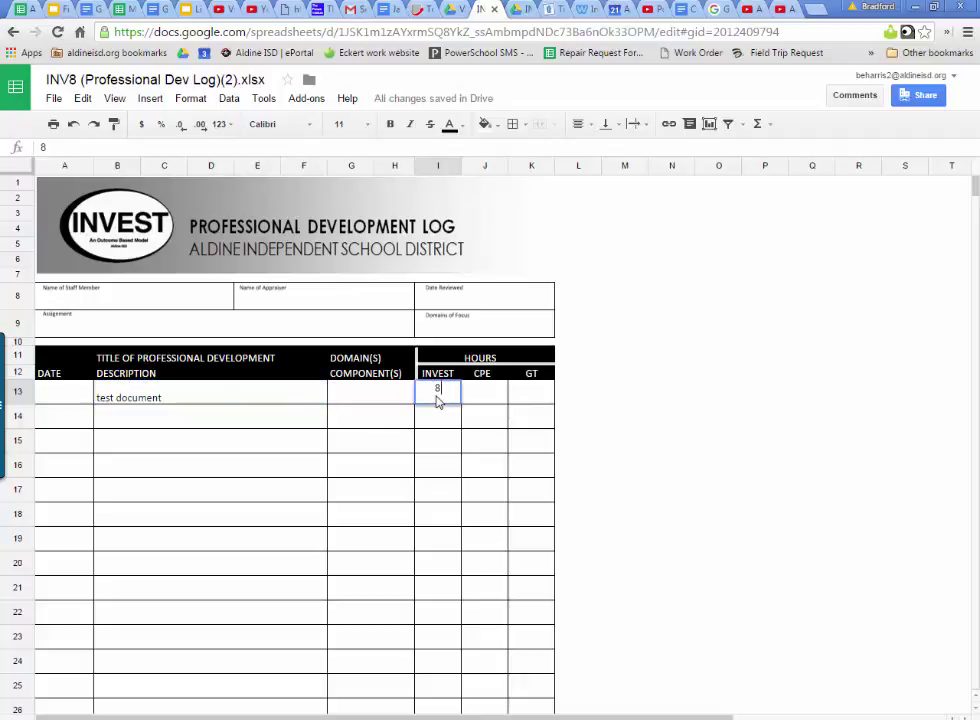
Log a second entry, "test", with 2 INVEST hours in row 14 and check the INVEST hours total.
left_click(291, 420)
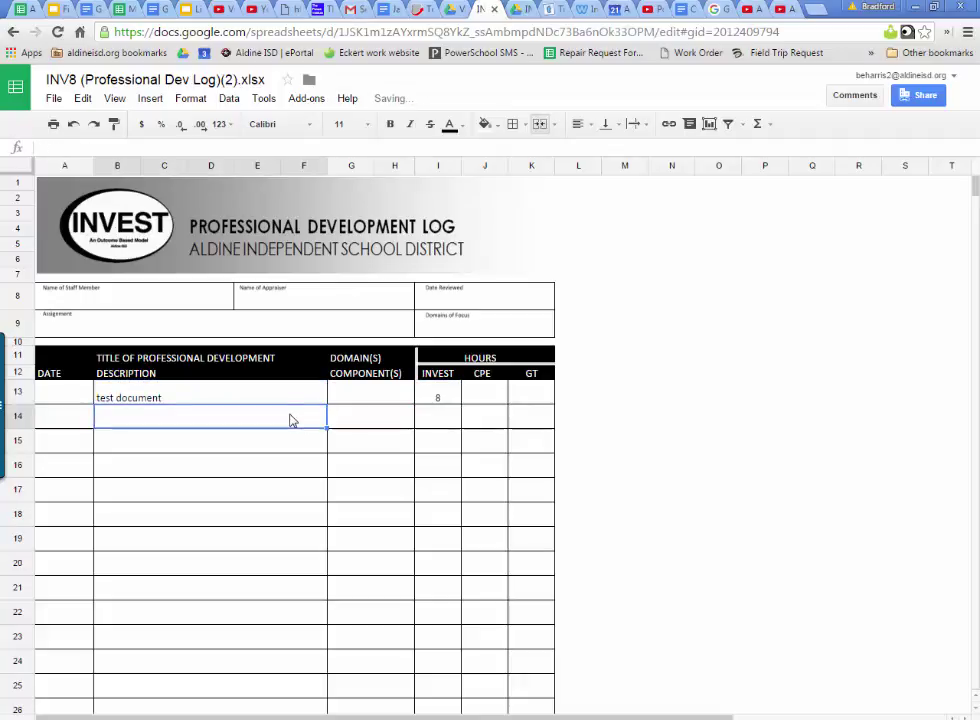
type("test")
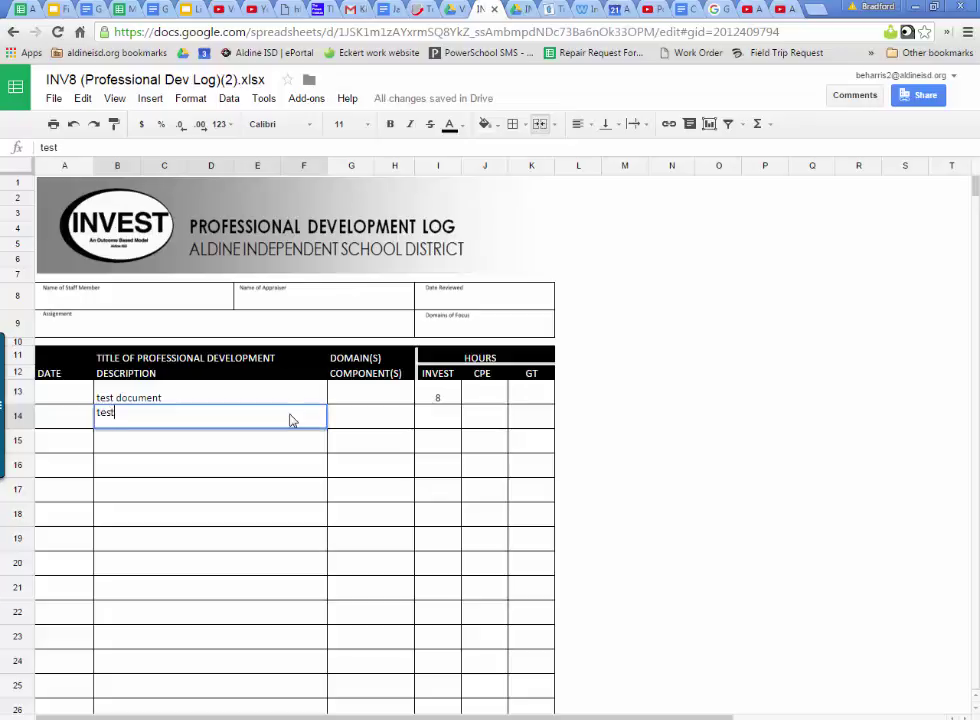
left_click(436, 431)
type("2")
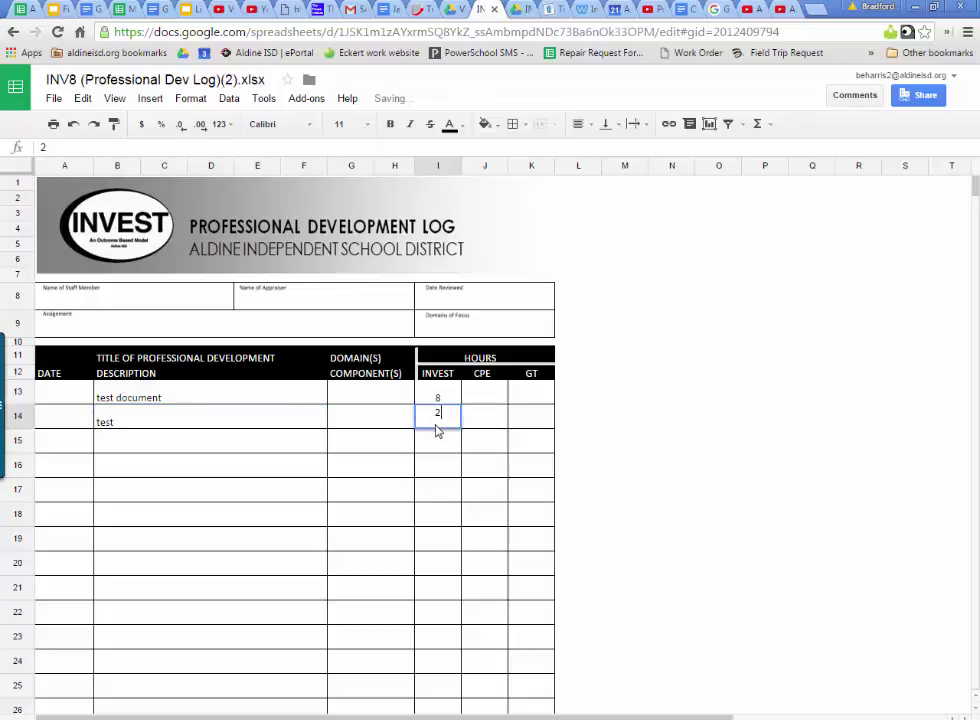
scroll(617, 387, "down", 1)
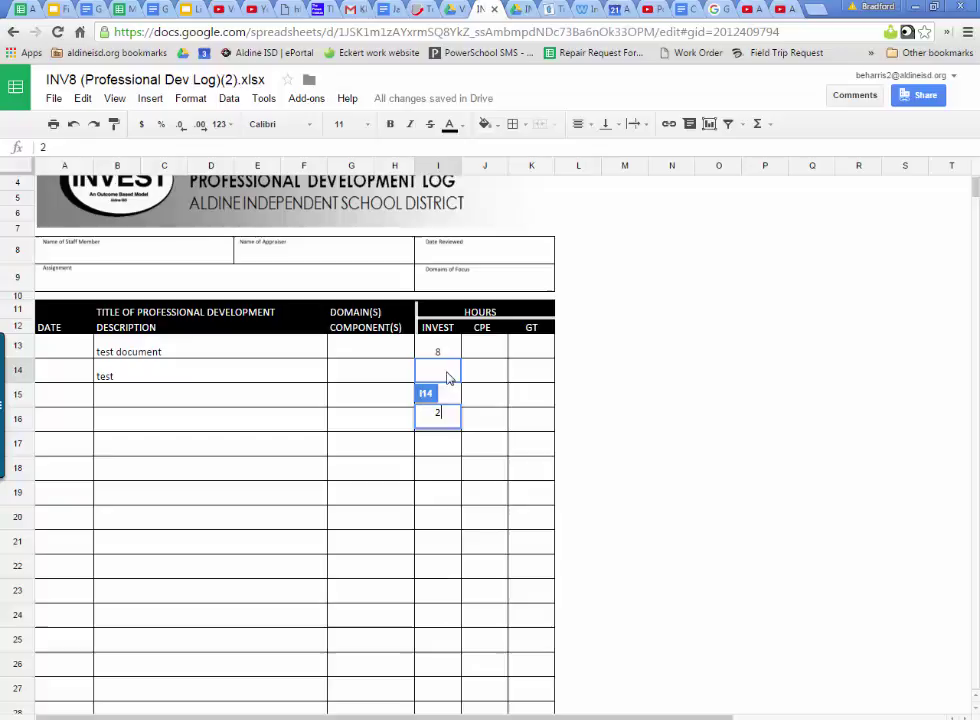
key("Return")
scroll(564, 414, "down", 4)
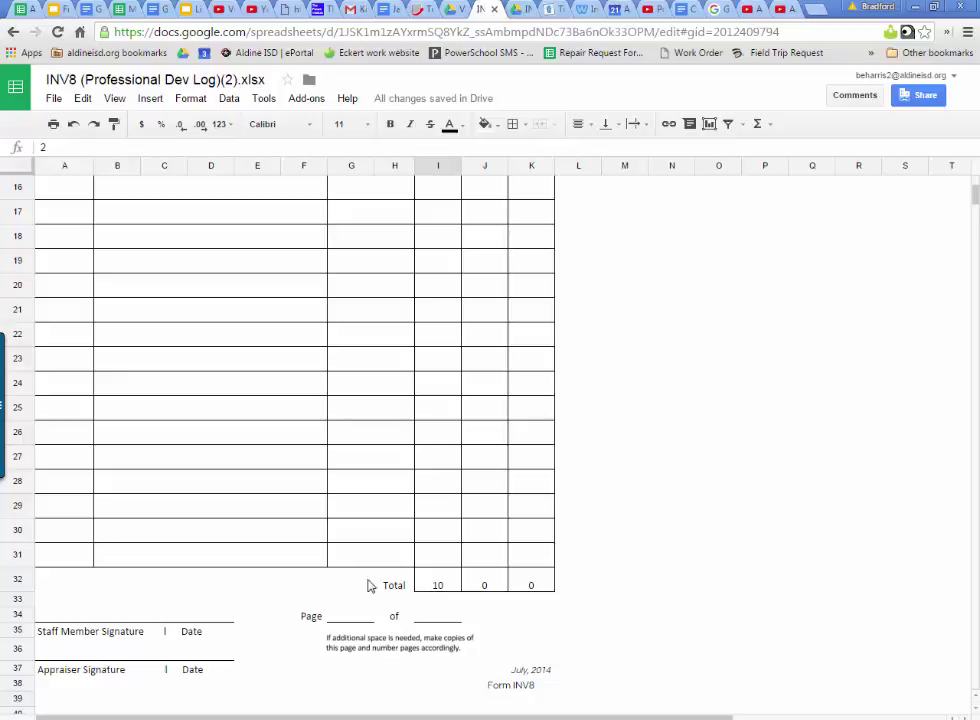
scroll(442, 569, "up", 5)
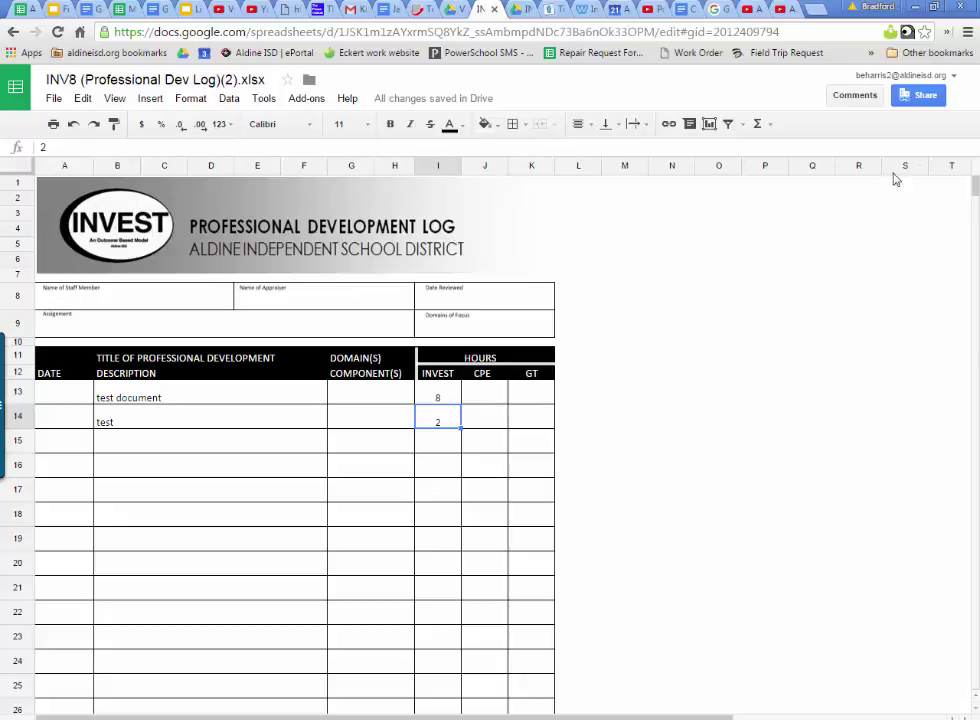
Copy the log's shareable link from its sharing settings and switch to the Test binder in LiveBinders.
left_click(916, 97)
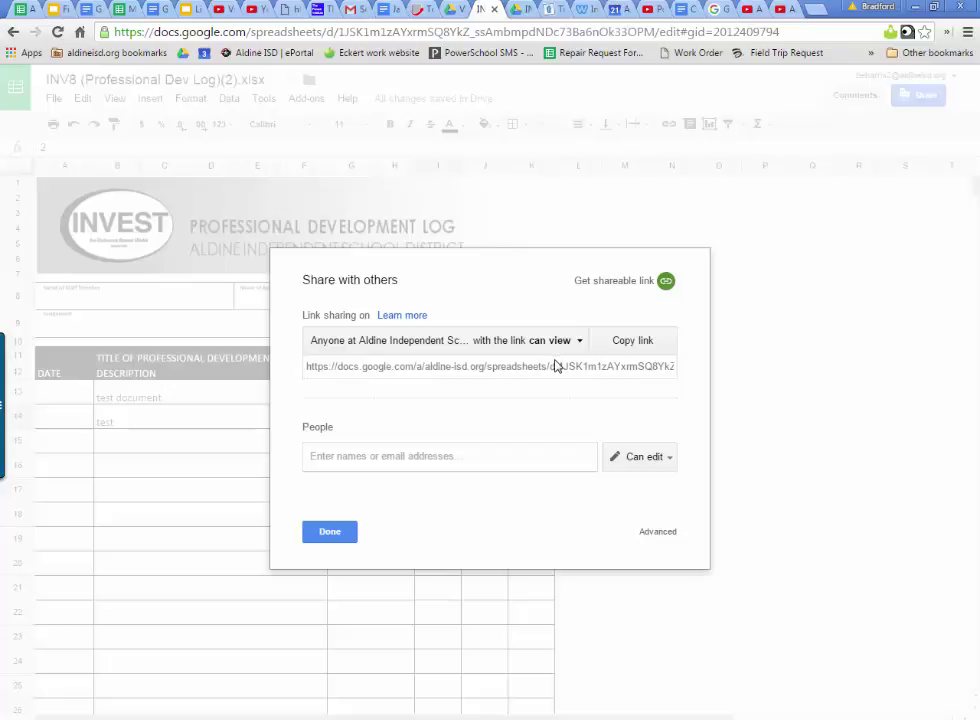
left_click(630, 345)
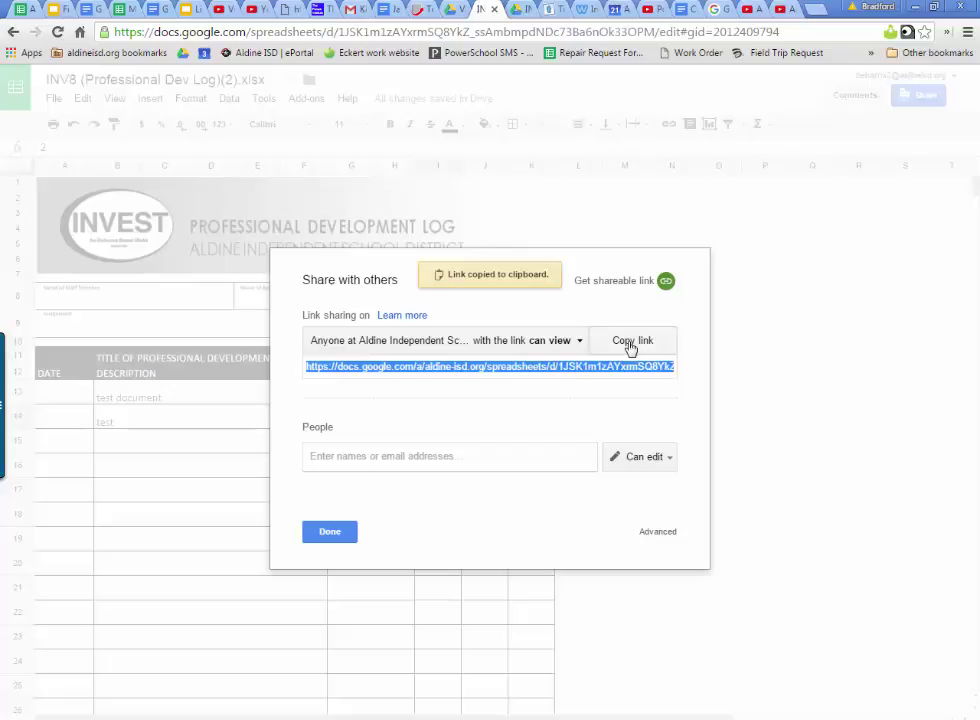
left_click(418, 11)
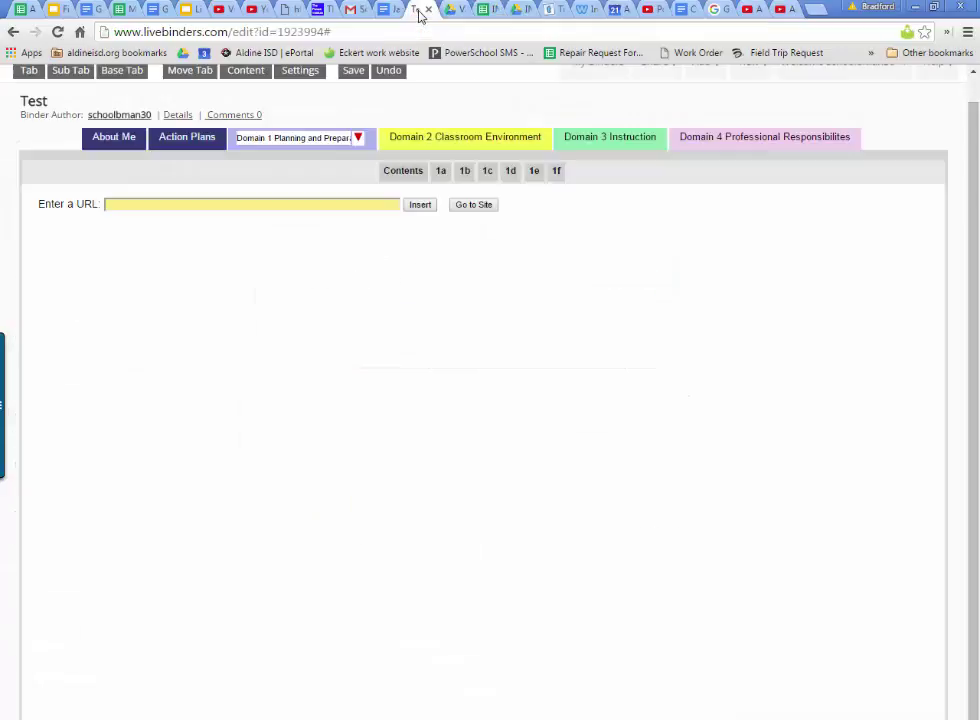
Insert the copied spreadsheet link as the binder page's URL and check the embedded log down to its totals.
left_click(295, 208)
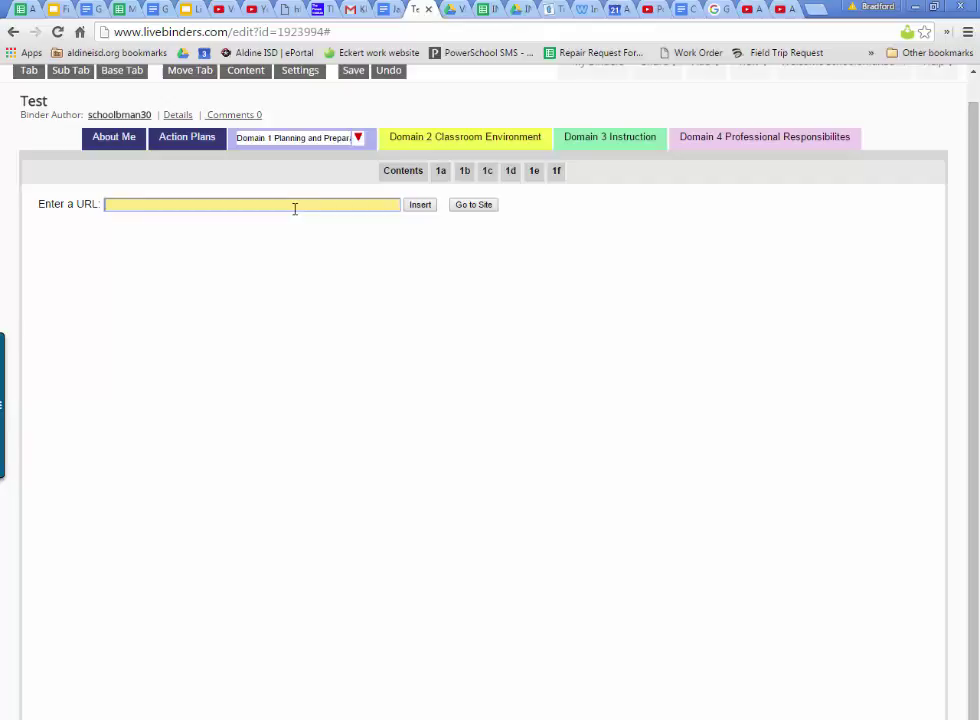
right_click(295, 208)
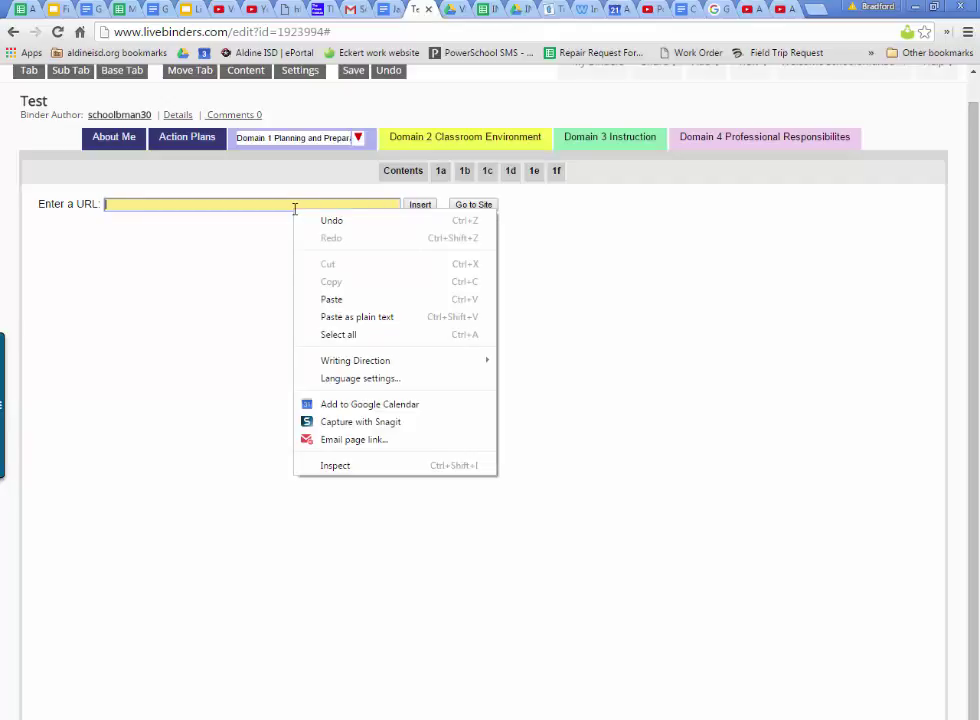
left_click(330, 299)
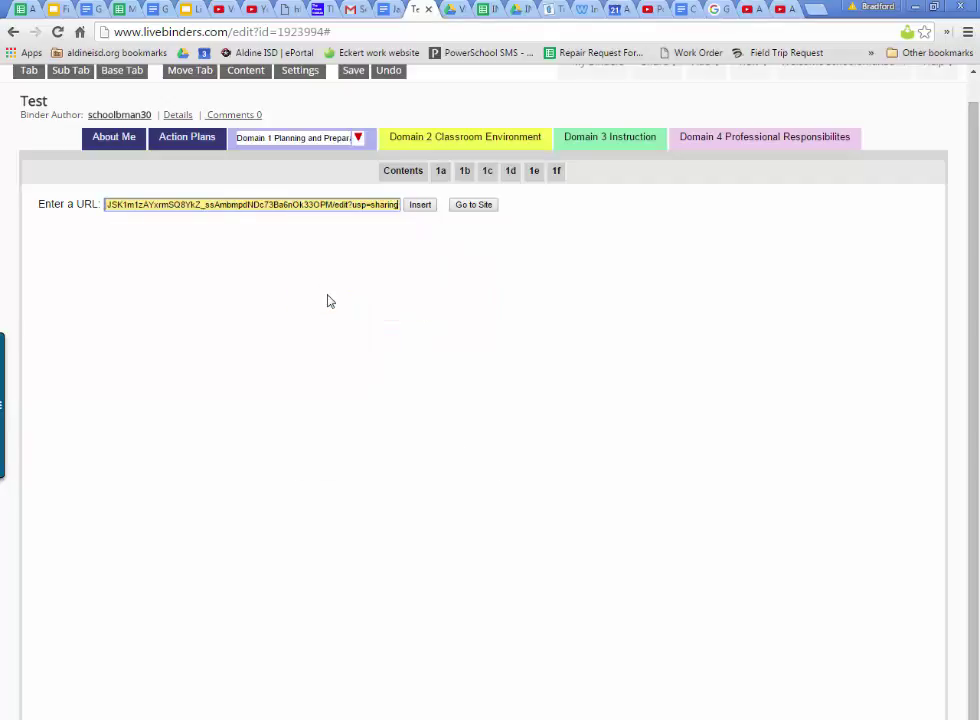
left_click(420, 207)
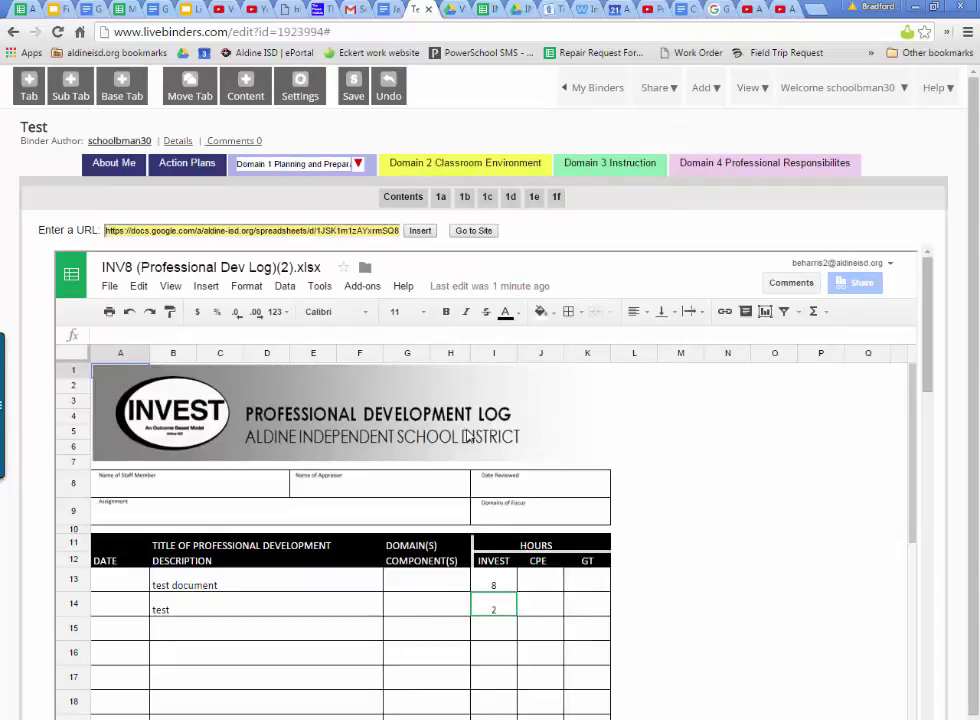
scroll(465, 437, "down", 8)
scroll(463, 441, "down", 2)
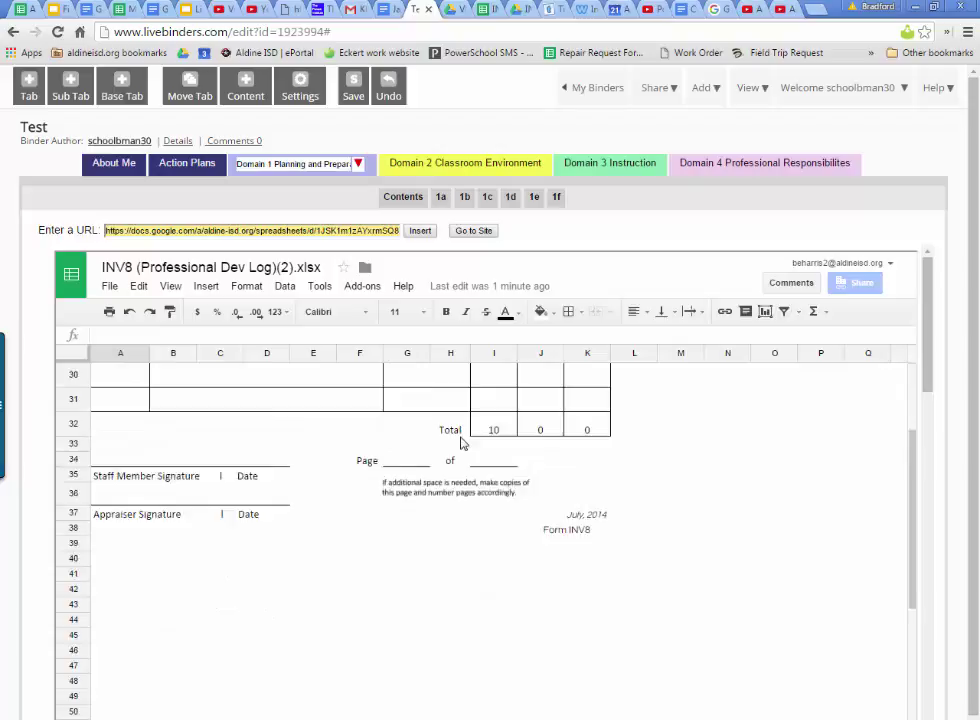
scroll(463, 441, "up", 9)
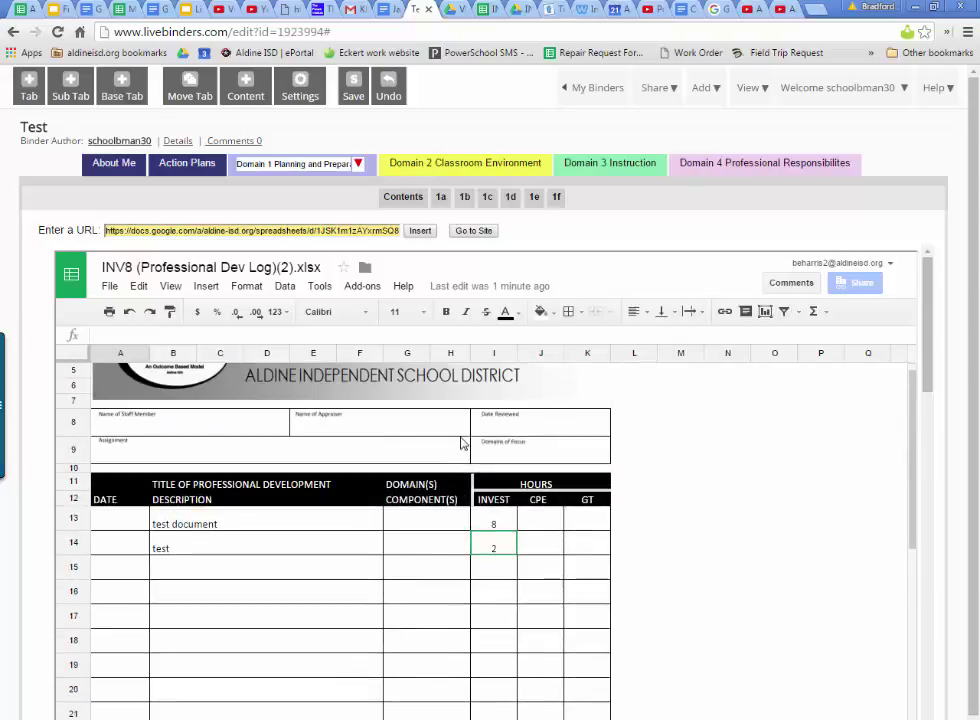
Close the sharing dialog in the original Google Sheets log and return to the LiveBinders page.
left_click(487, 20)
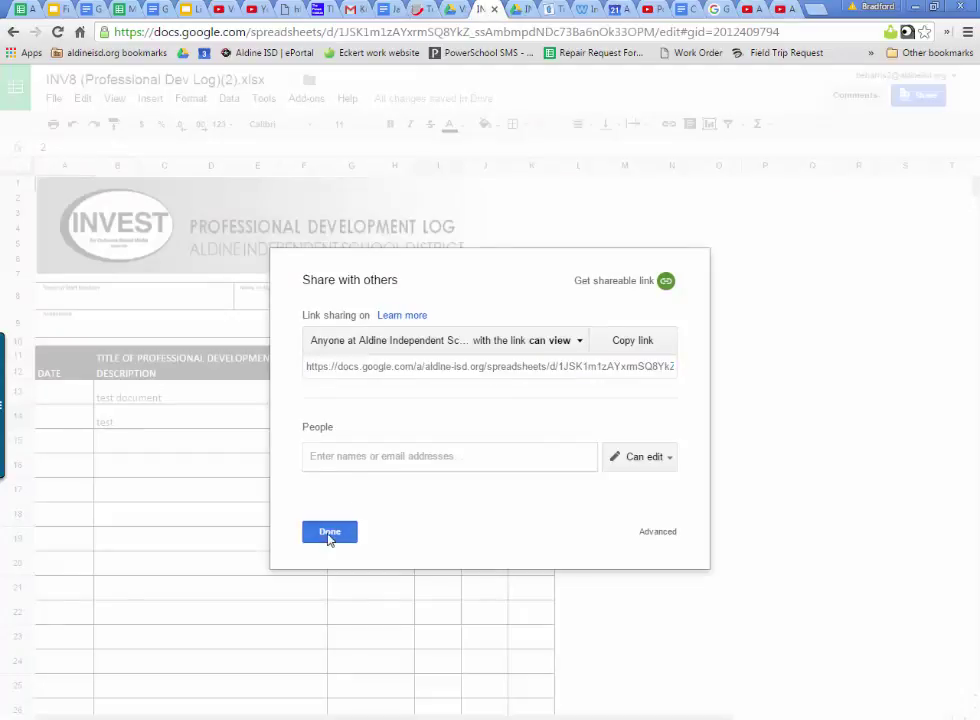
left_click(330, 534)
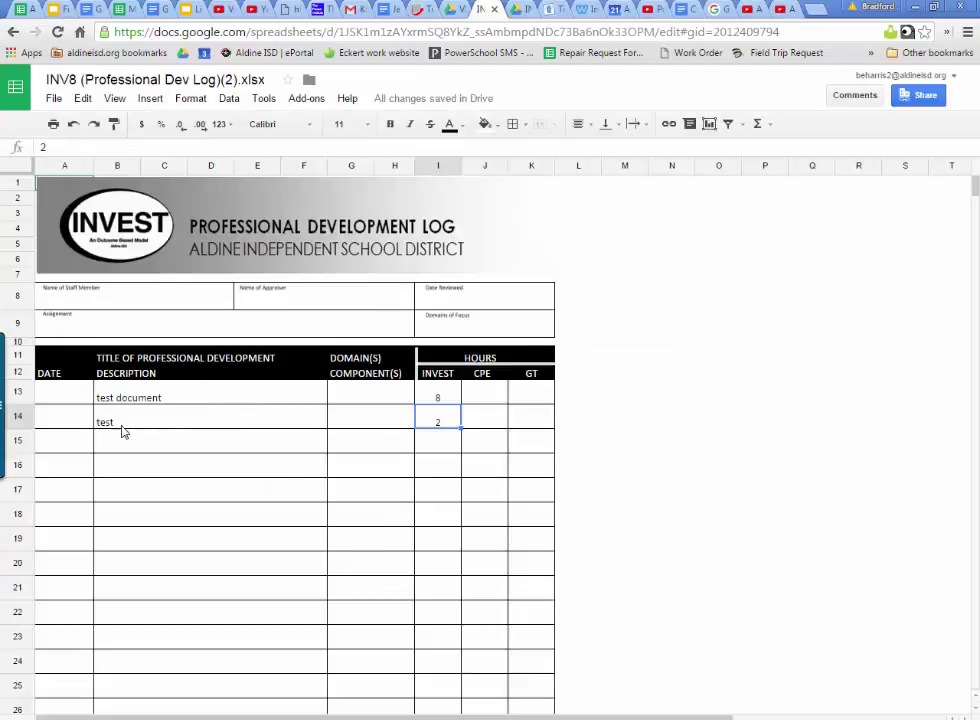
left_click(415, 9)
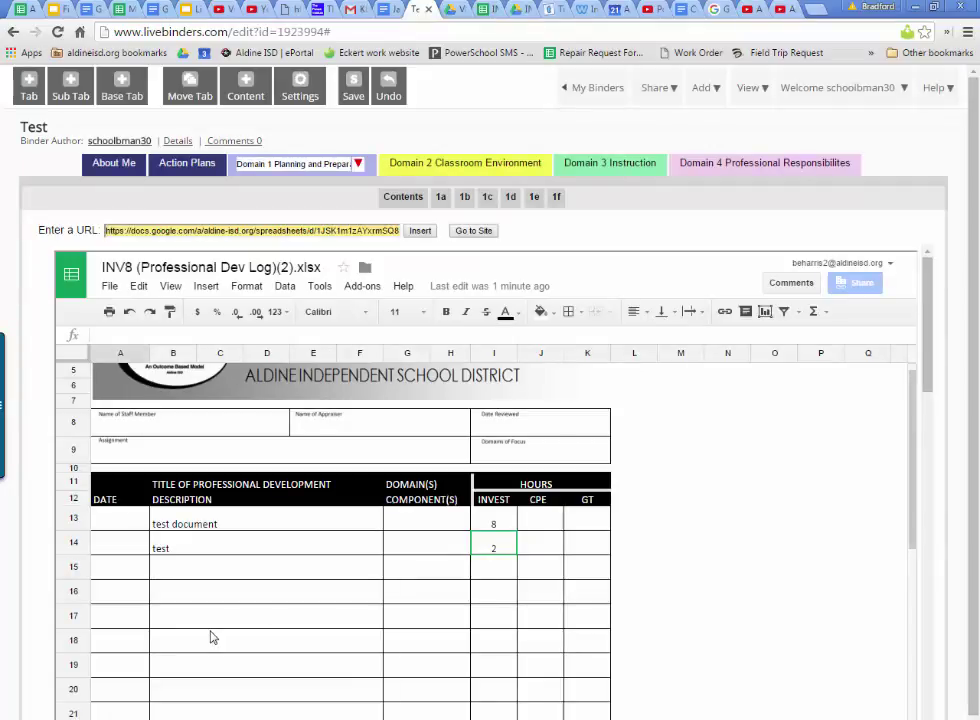
In the embedded log, add the entry "Hours" with 6 INVEST hours in row 15 and check the INVEST total.
left_click(175, 574)
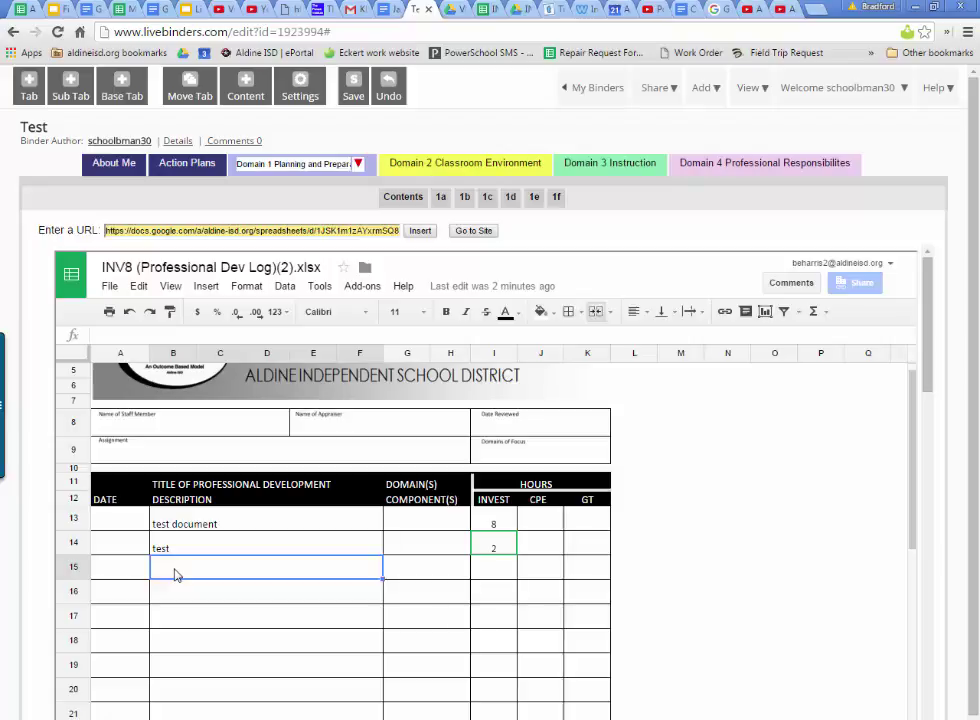
type("Hours")
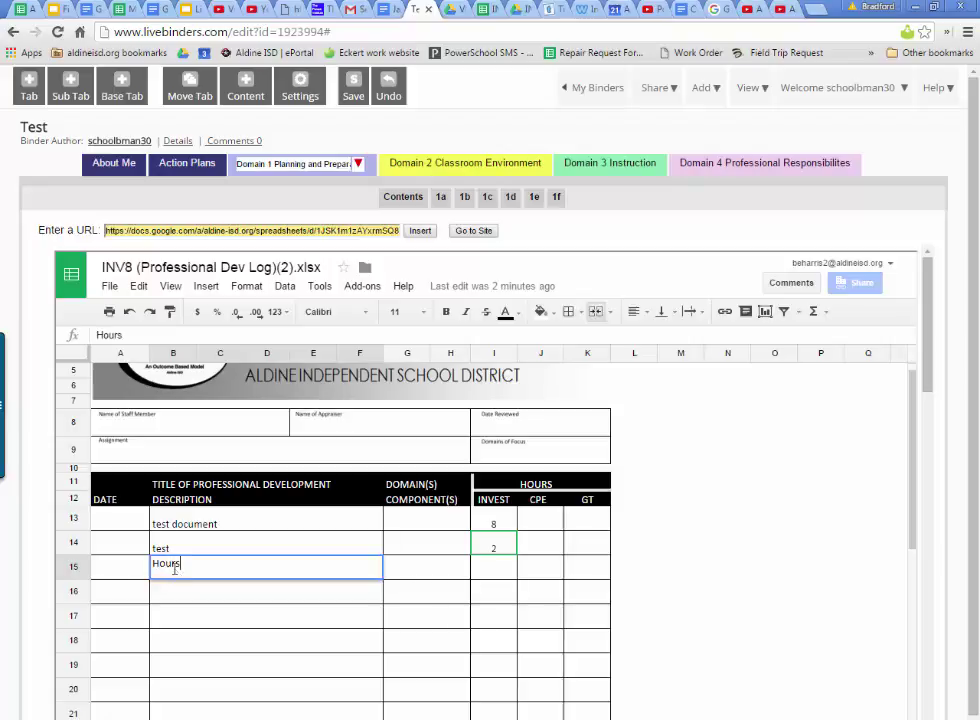
left_click(495, 569)
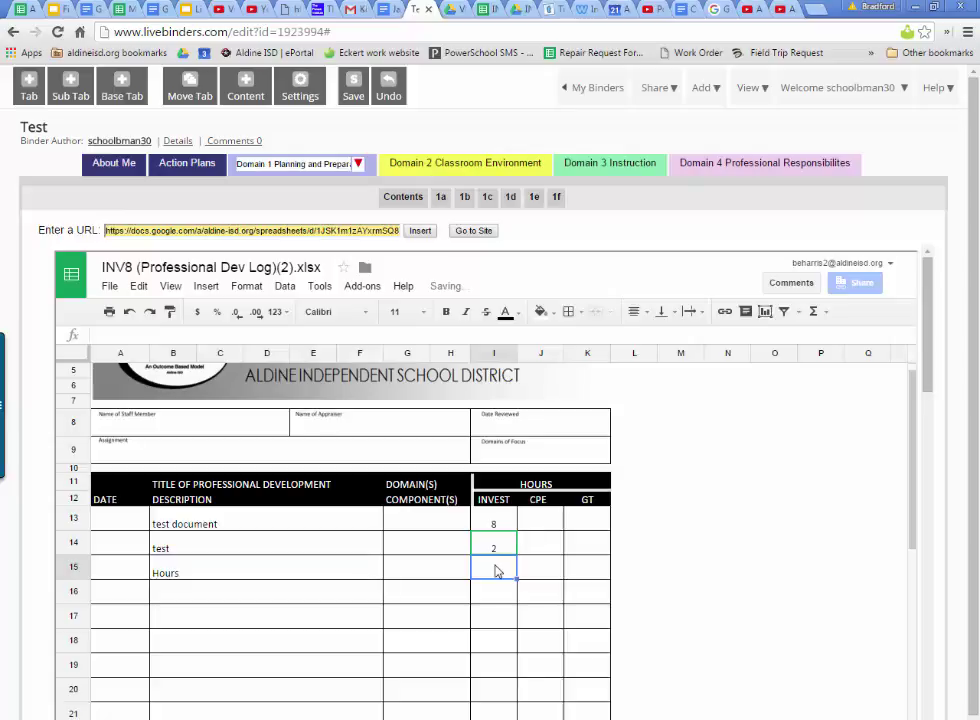
type("6")
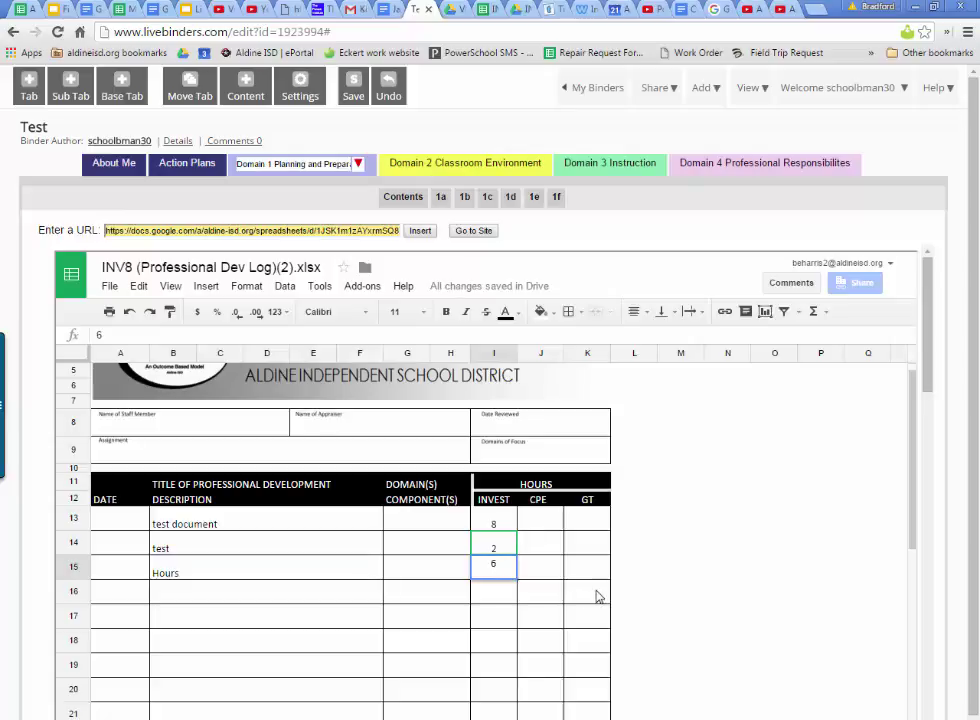
left_click(596, 596)
scroll(558, 550, "down", 5)
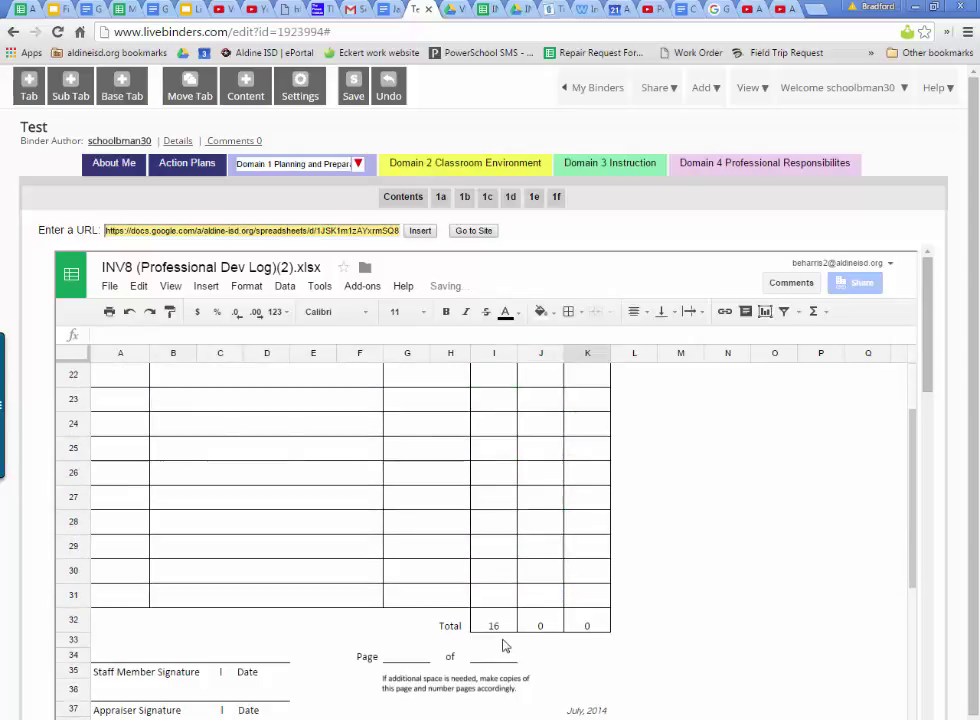
scroll(505, 635, "up", 5)
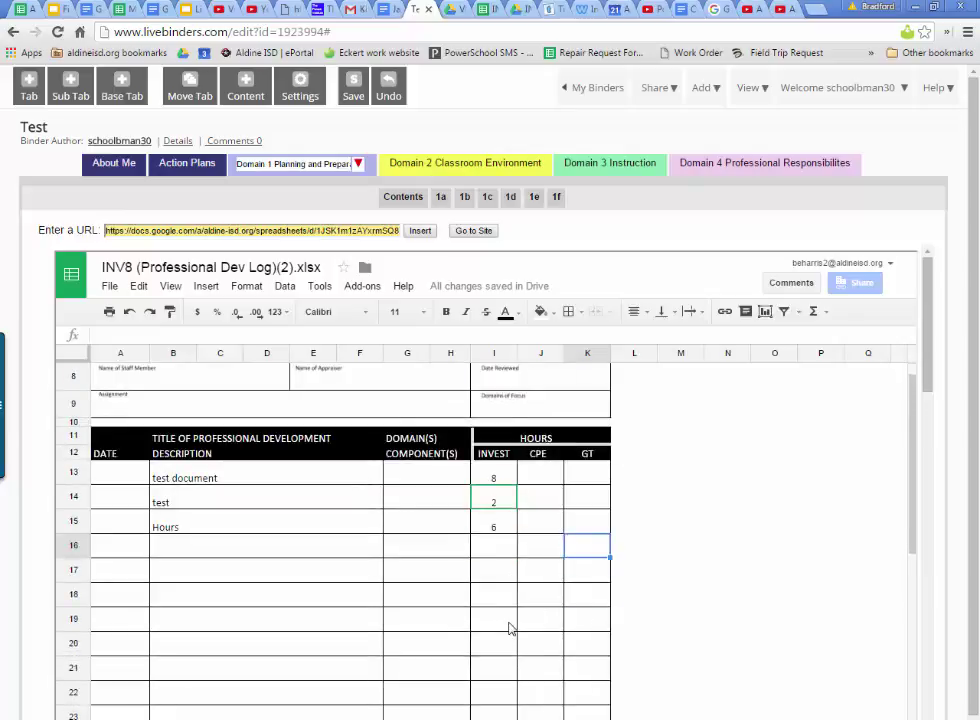
scroll(508, 628, "down", 5)
scroll(507, 625, "up", 2)
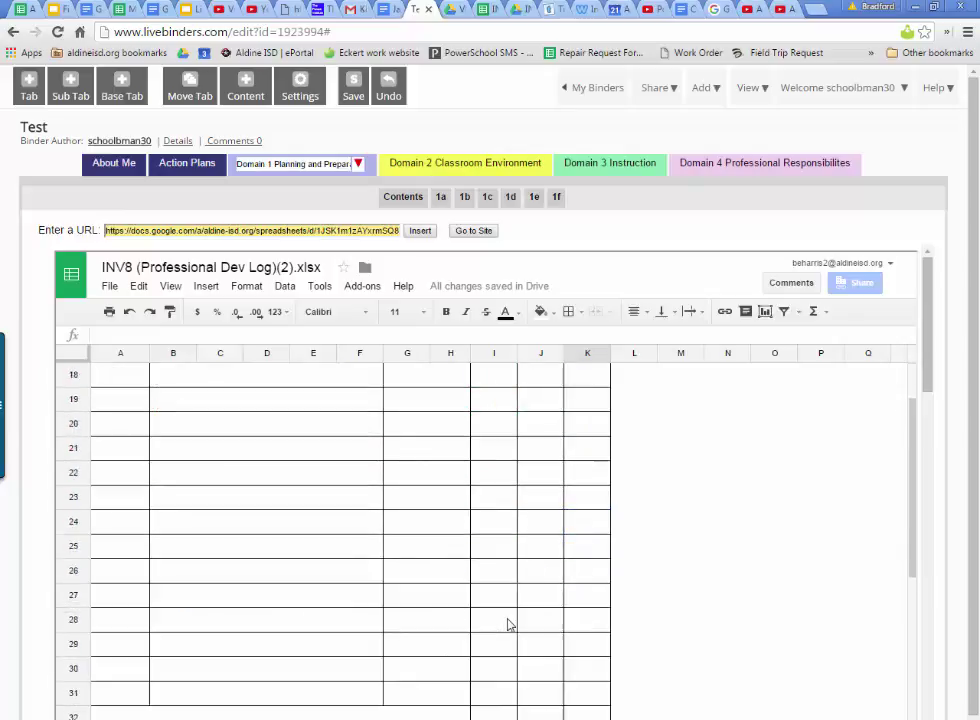
In the original Google Sheets log, add the entry "Test 2" with 4 INVEST hours in row 16 and check it in the LiveBinders page.
scroll(507, 625, "up", 5)
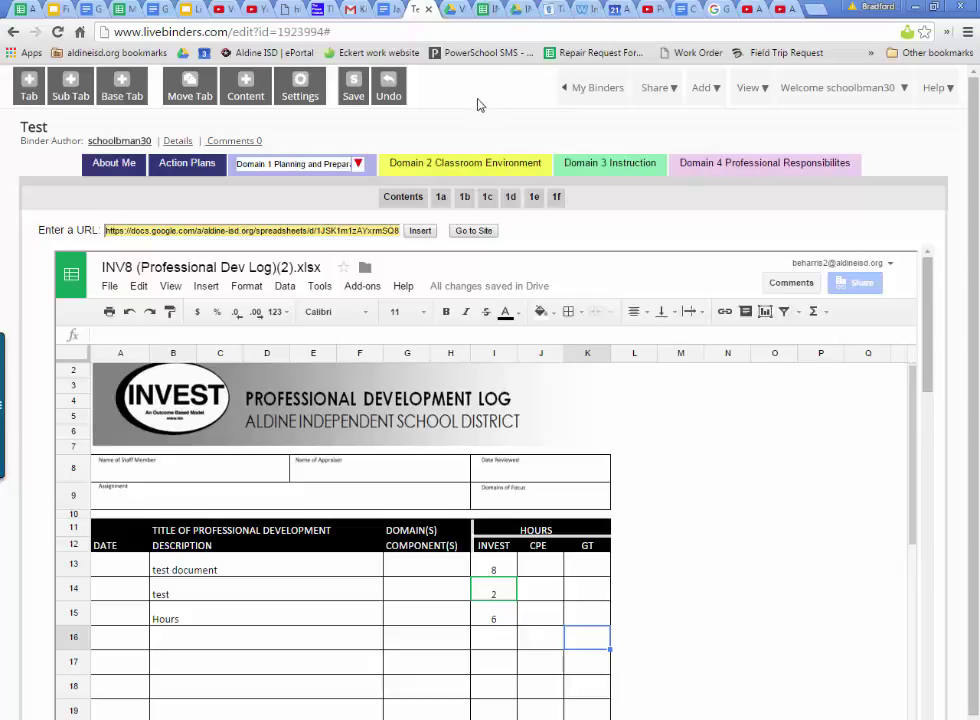
left_click(493, 12)
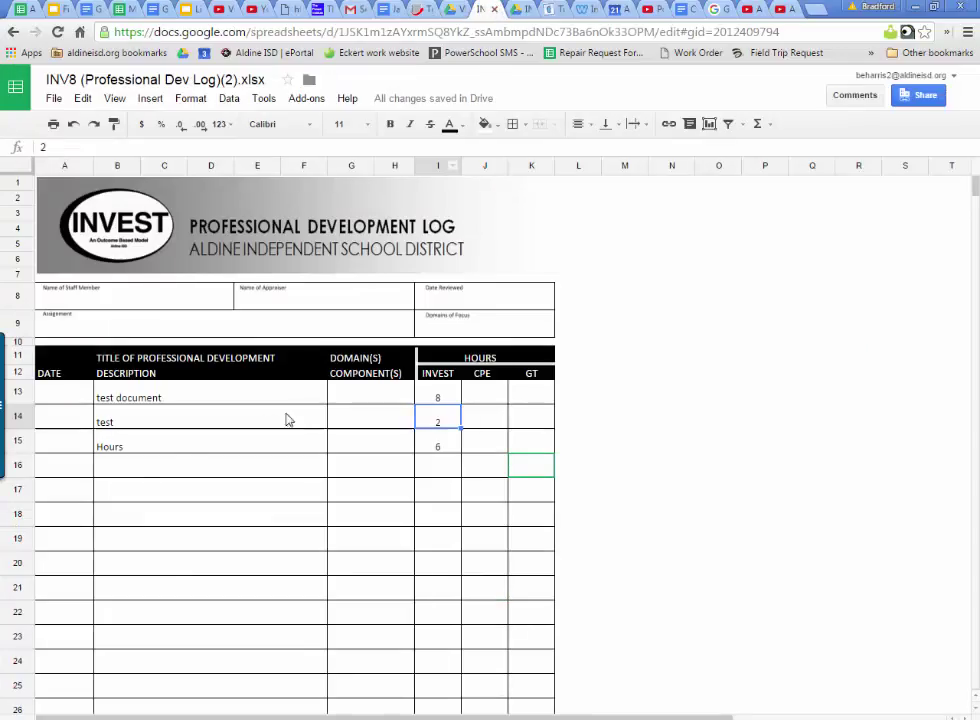
left_click(137, 471)
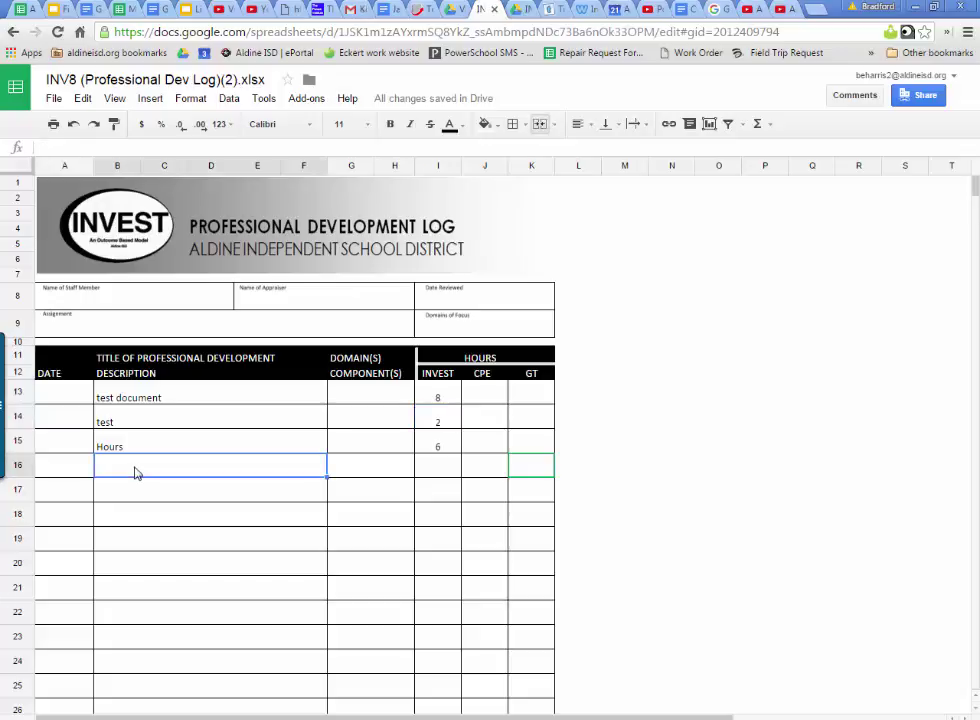
type("Test 2")
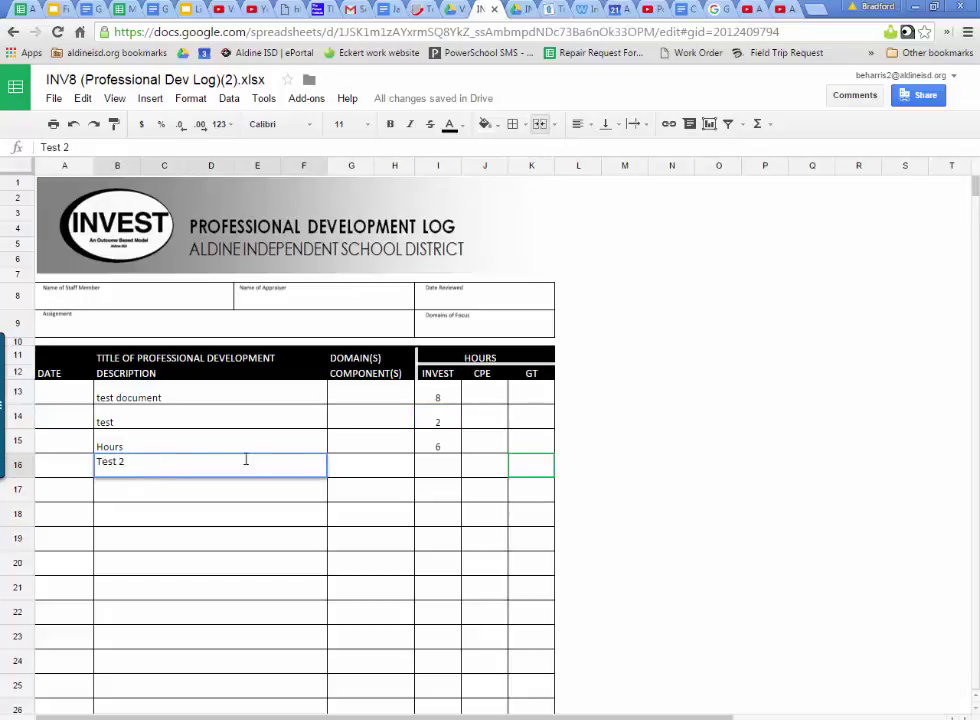
left_click(446, 467)
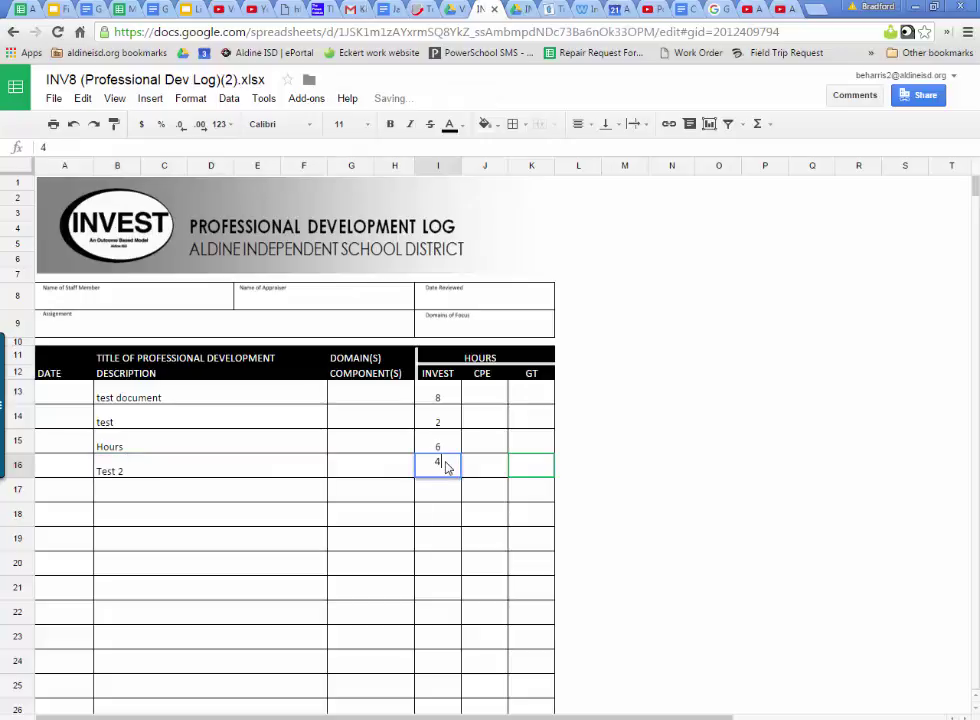
type("4")
left_click(448, 497)
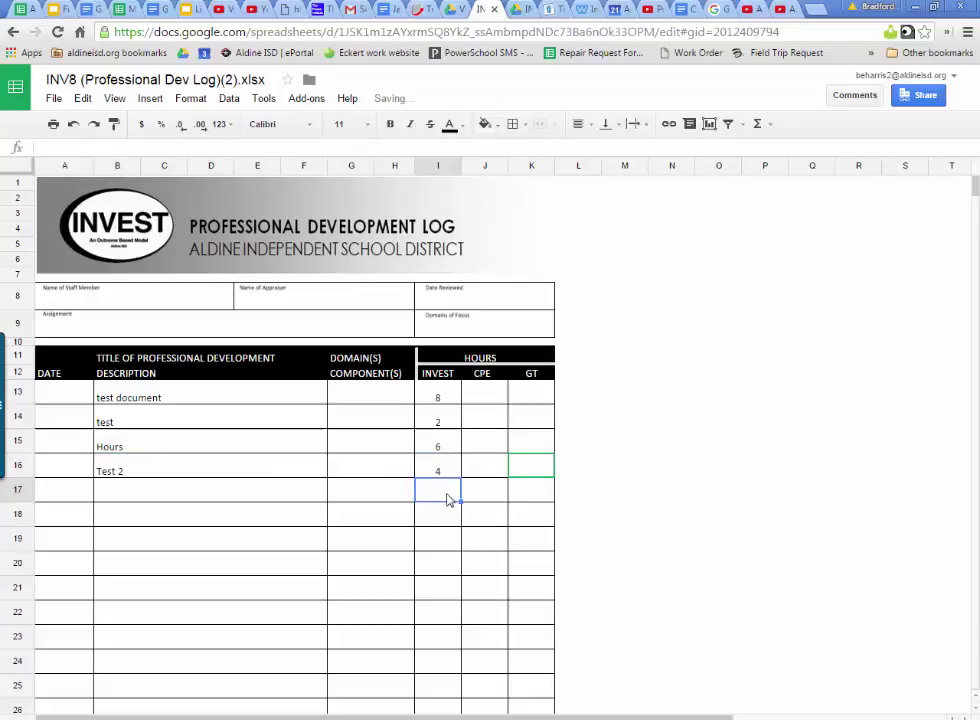
scroll(448, 500, "down", 5)
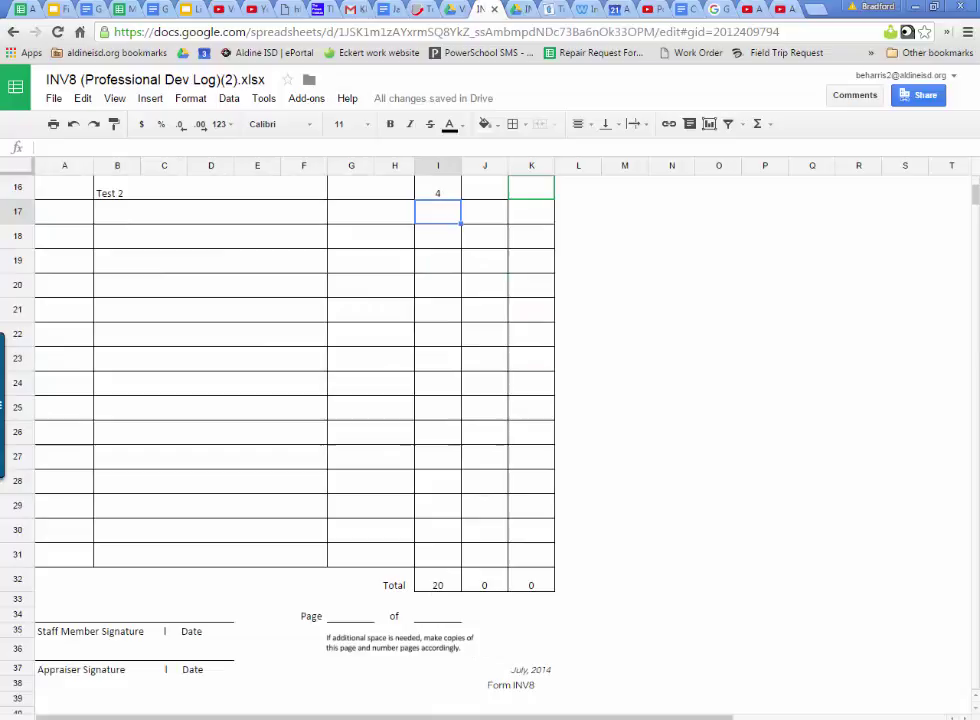
left_click(425, 12)
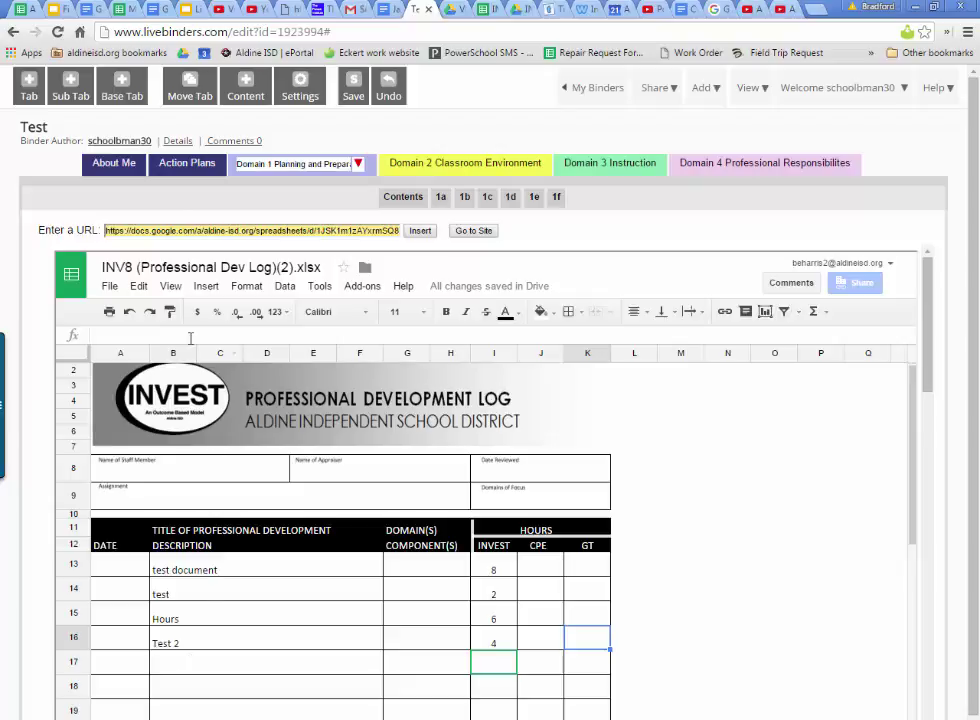
Set the Google Sheets log's link sharing to "Anyone at Aldine Independent School District with the link can comment" and return to the LiveBinders page.
left_click(482, 9)
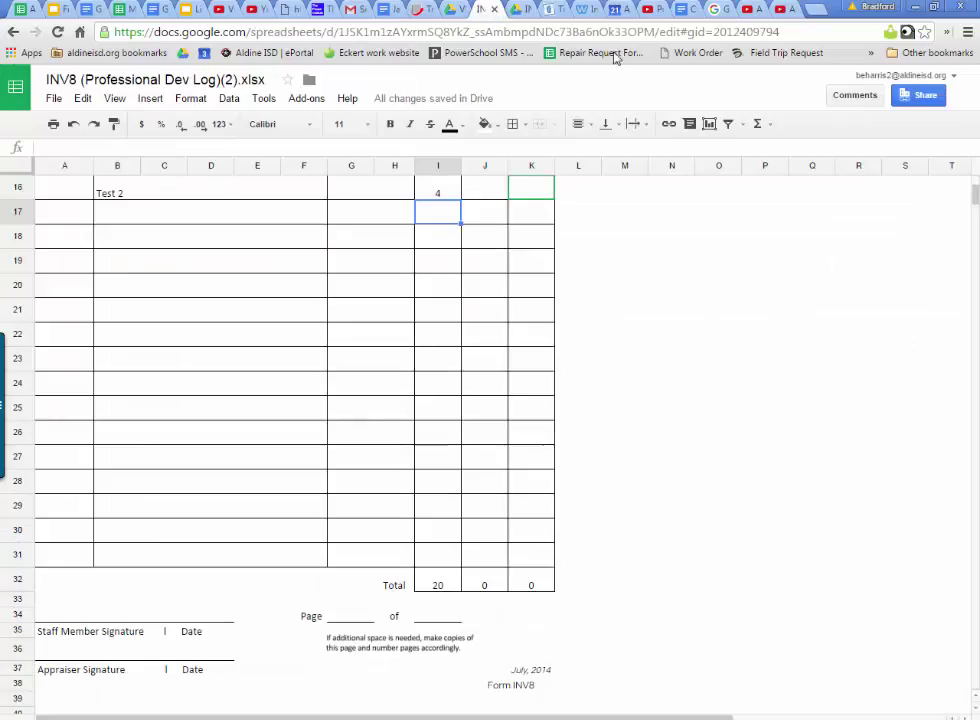
left_click(913, 96)
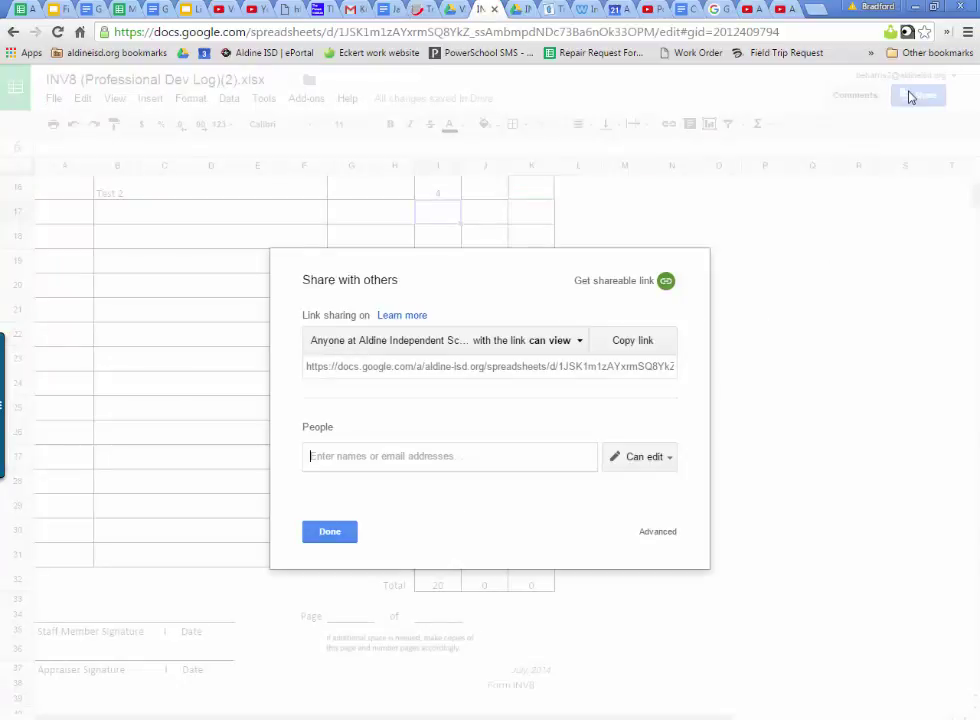
left_click(572, 349)
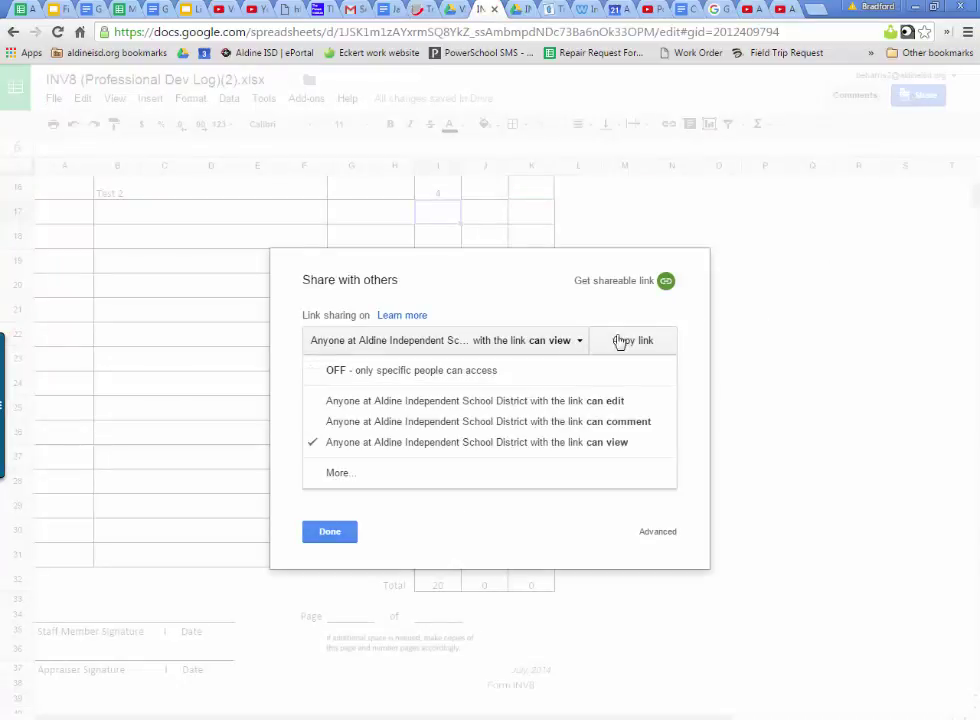
left_click(640, 425)
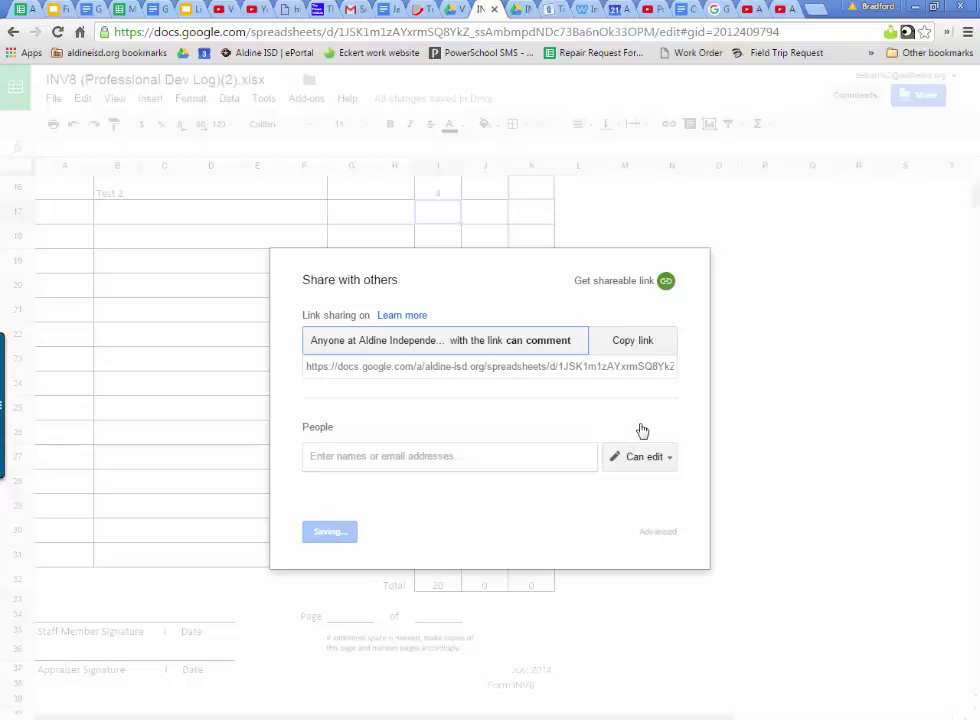
left_click(576, 344)
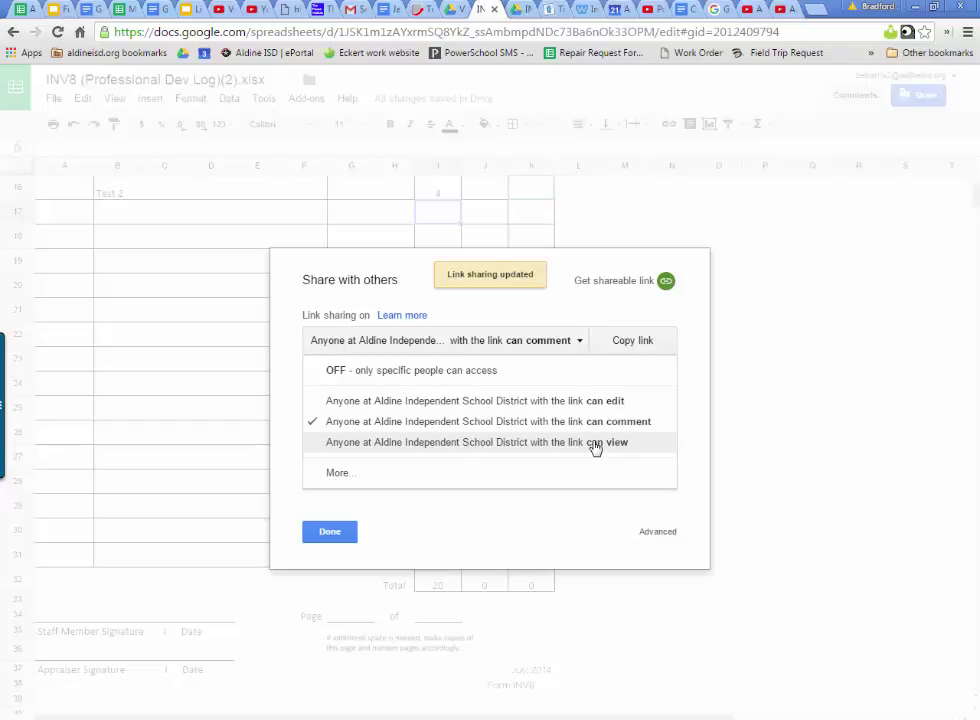
left_click(320, 537)
left_click(322, 535)
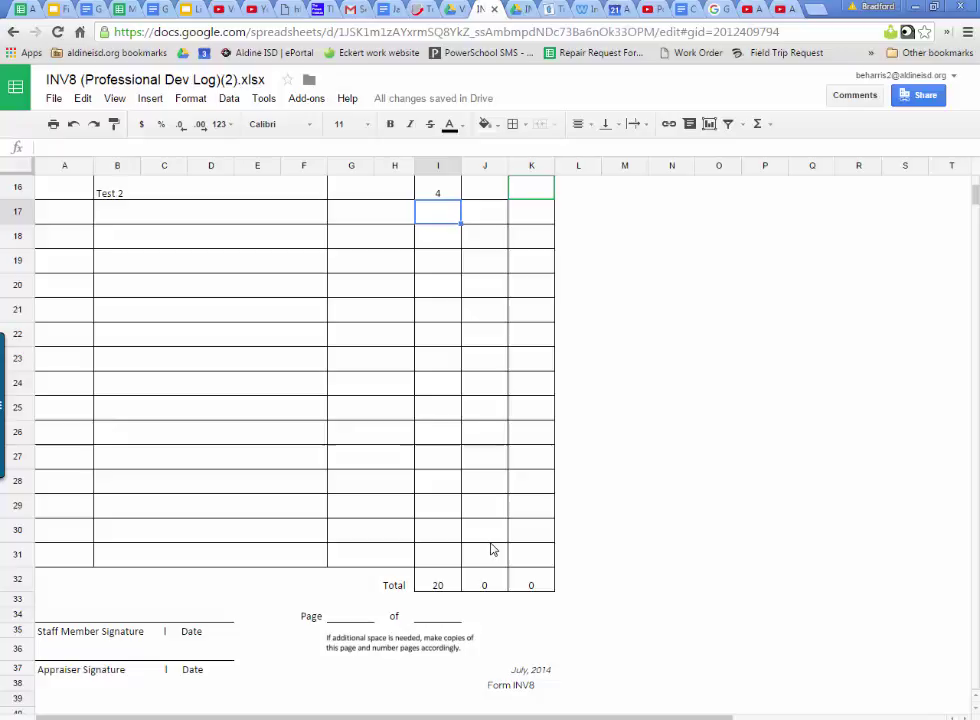
scroll(491, 549, "up", 5)
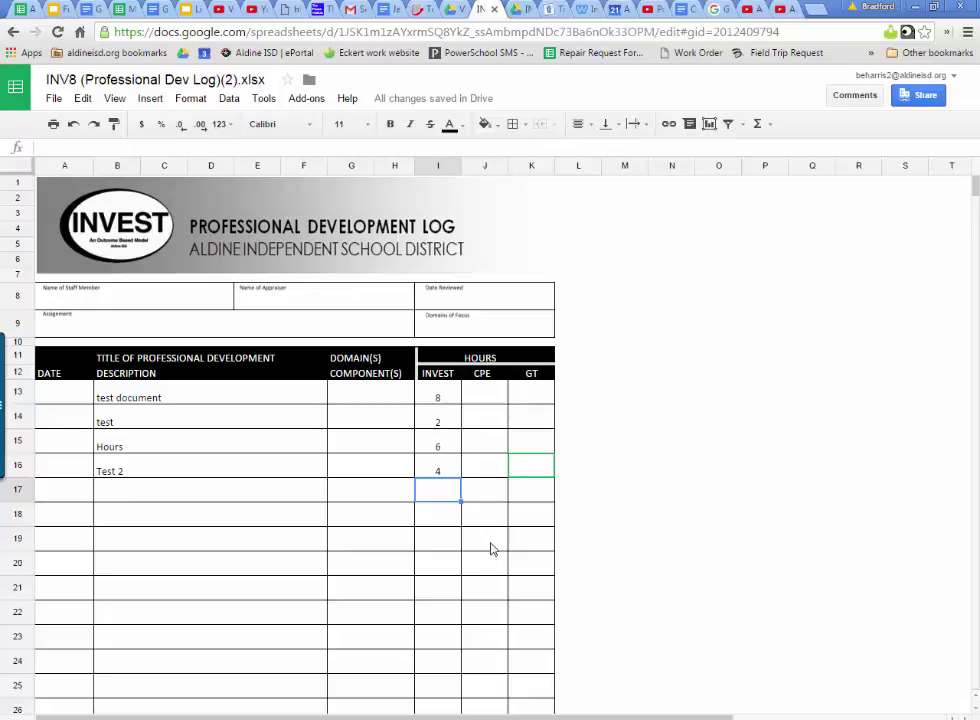
left_click(430, 10)
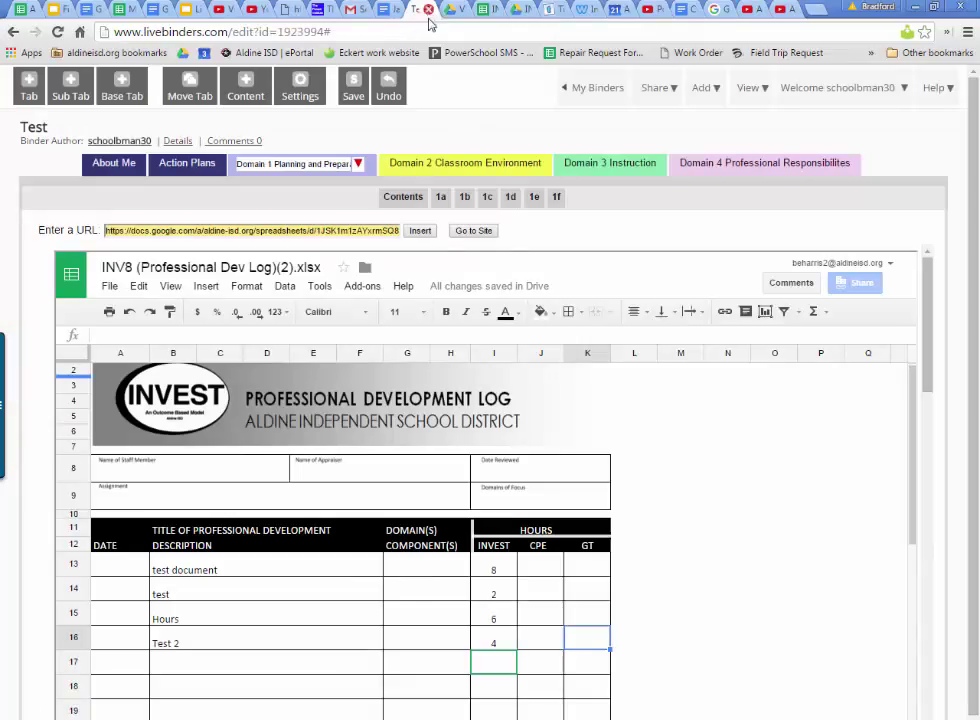